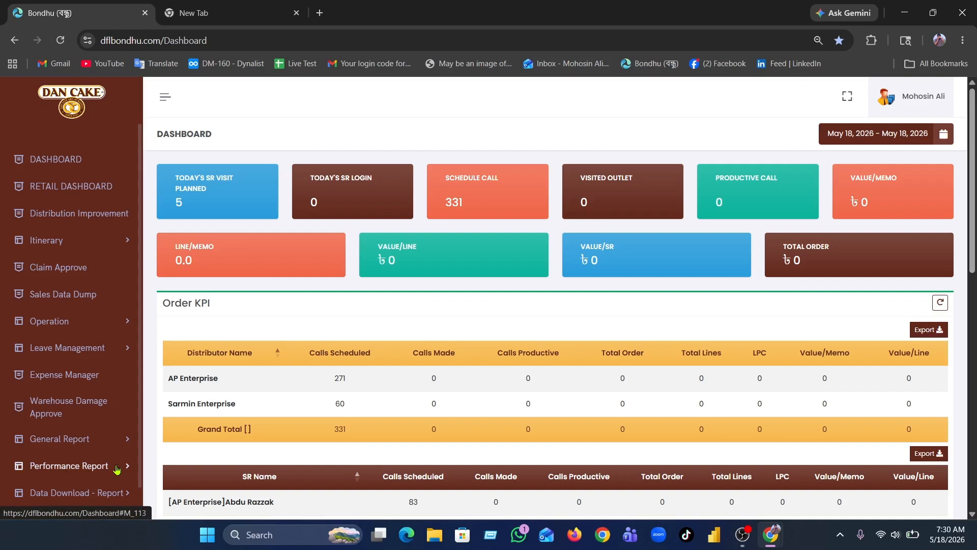
# Open the SR Sales & KPI report within the SR Performance group of the data download reports
pyautogui.click(117, 467)
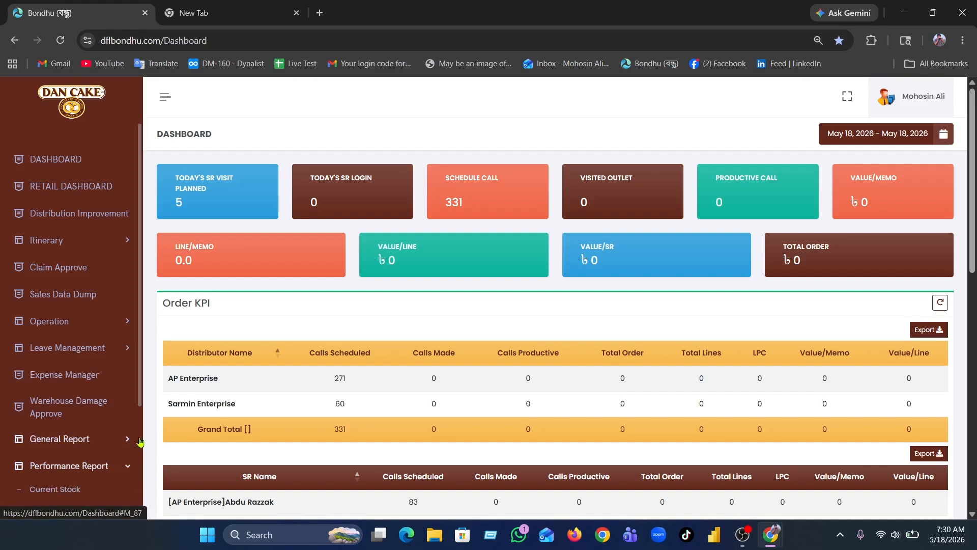
pyautogui.scroll(-3, 140, 431)
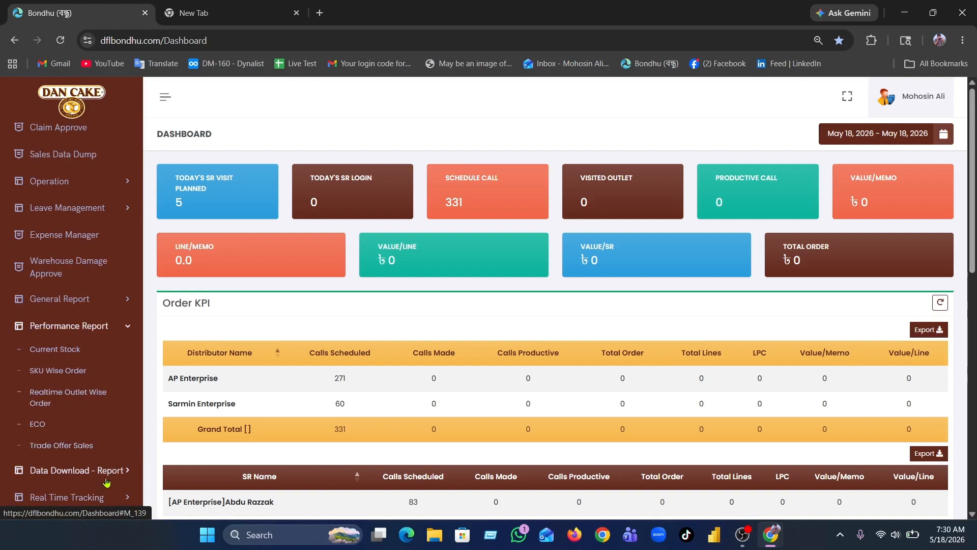
pyautogui.click(77, 470)
pyautogui.click(74, 452)
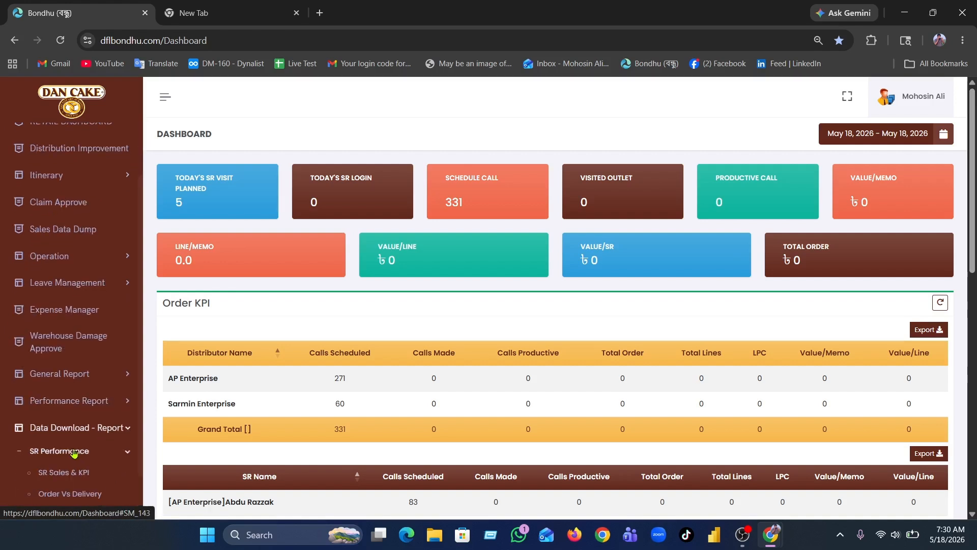
pyautogui.click(62, 472)
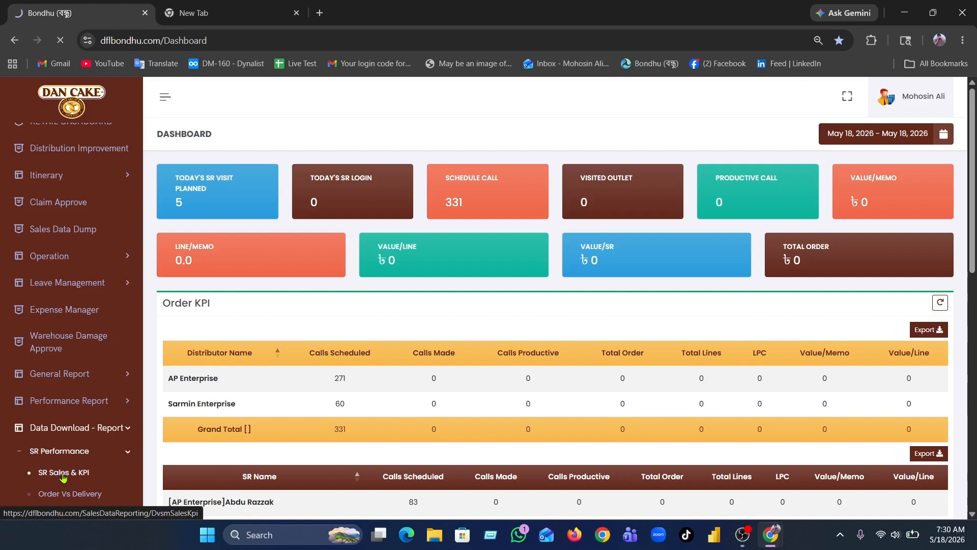
# Include both distributors, AP Enterprise and Sarmin Enterprise, in the report's zone filter
pyautogui.click(421, 201)
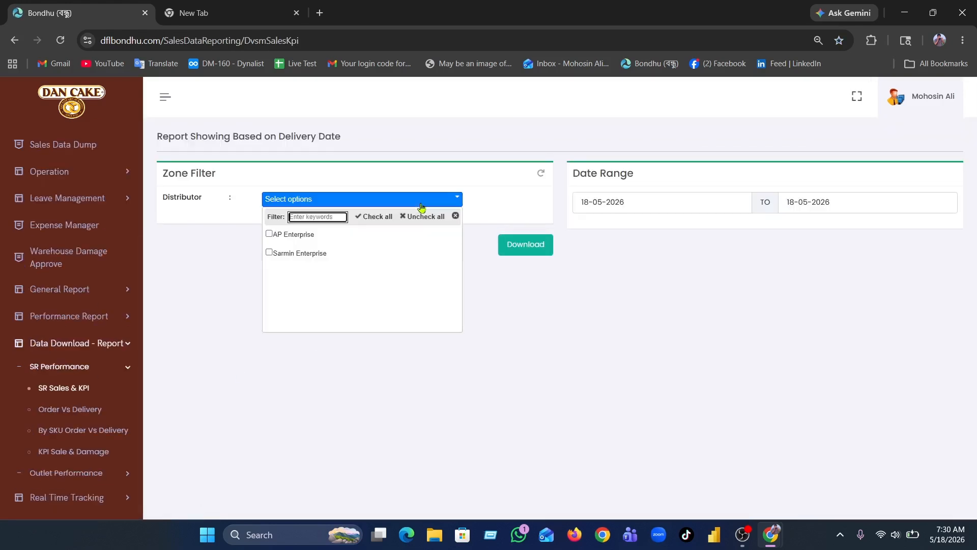
pyautogui.click(375, 217)
pyautogui.click(679, 383)
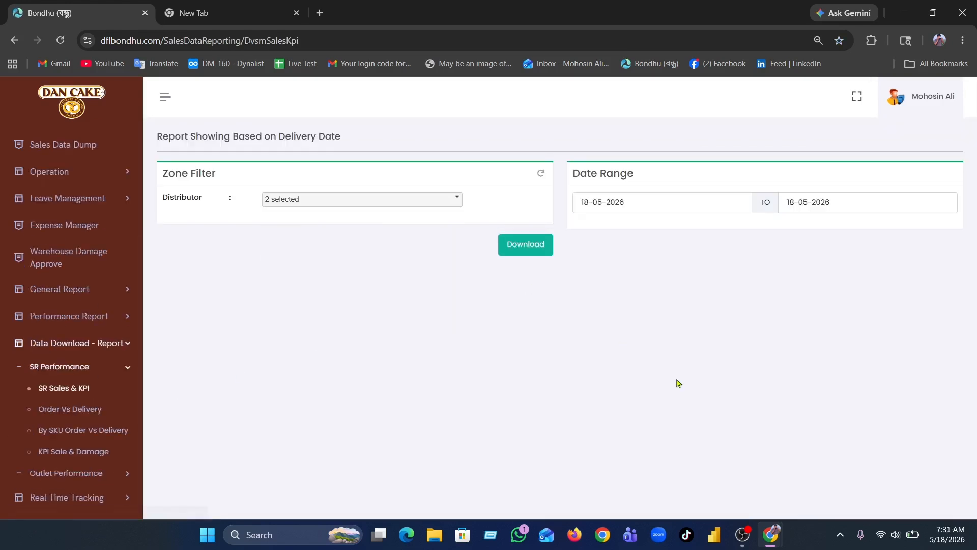
# Set the report's date range to 01-05-2026 to 17-05-2026 and download the report
pyautogui.click(638, 204)
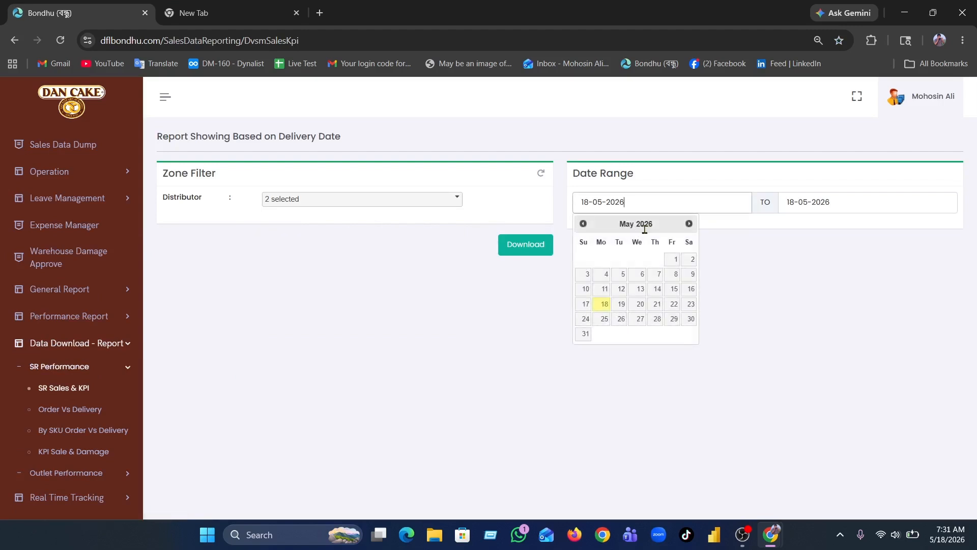
pyautogui.click(675, 260)
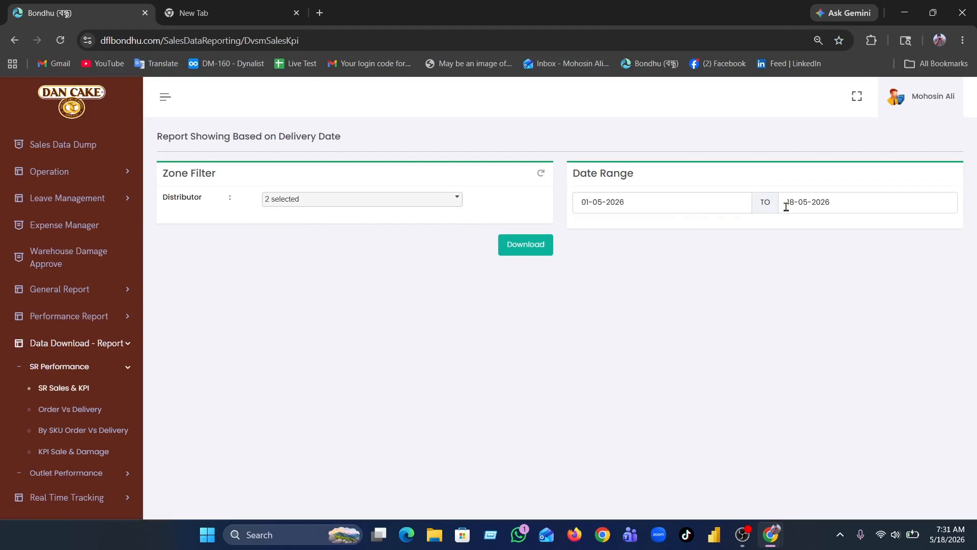
pyautogui.click(840, 202)
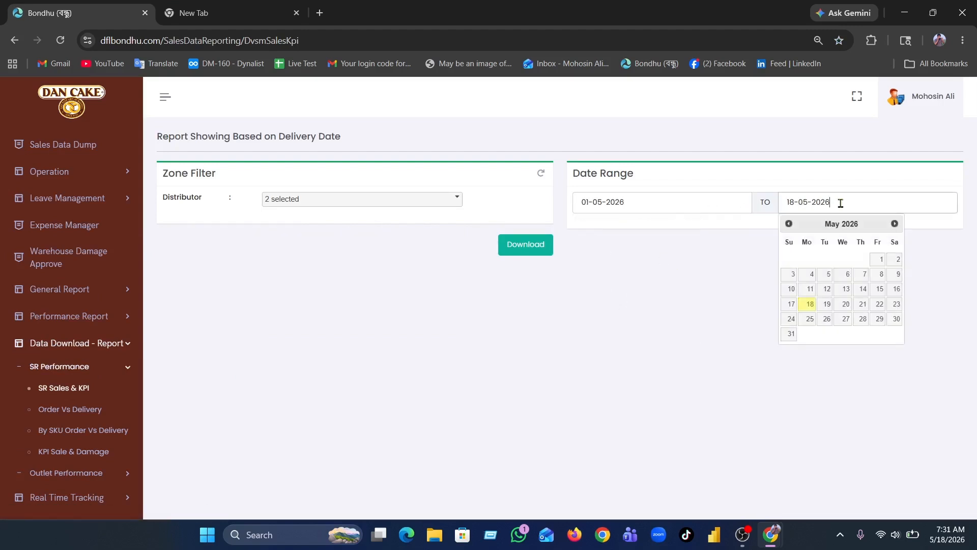
pyautogui.click(791, 305)
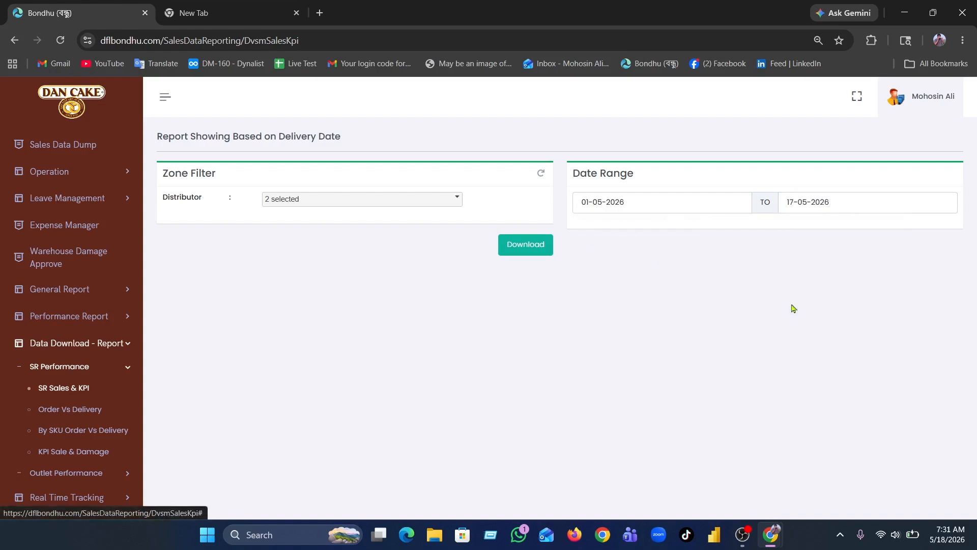
pyautogui.click(525, 247)
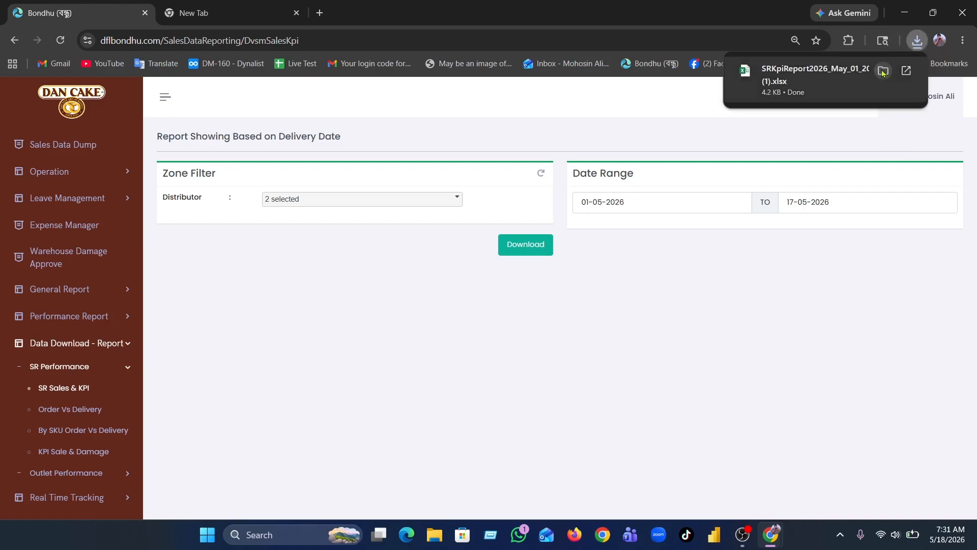
# Open the downloaded SRKpiReport2026_May_01_2026_May_17 (1) workbook from the Downloads folder in Excel and enable editing
pyautogui.click(883, 72)
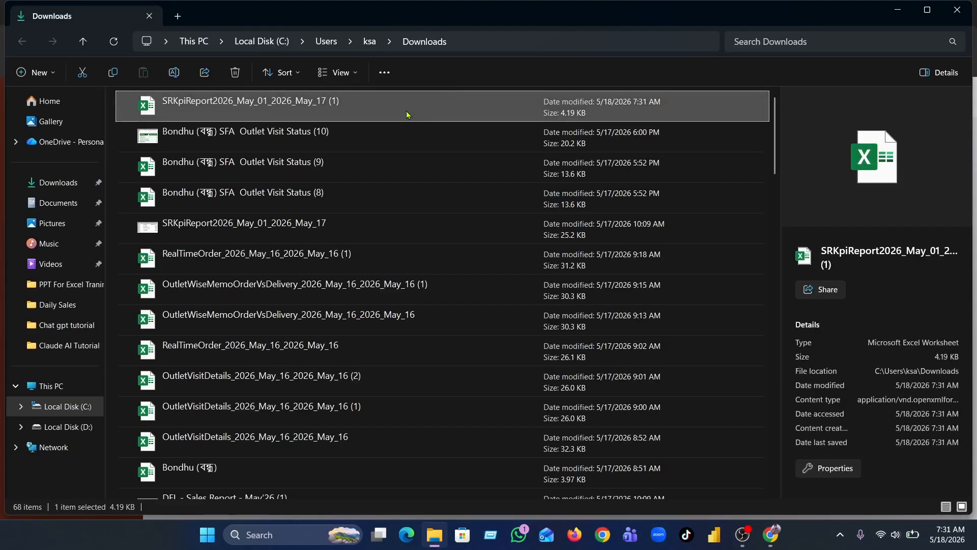
pyautogui.doubleClick(407, 115)
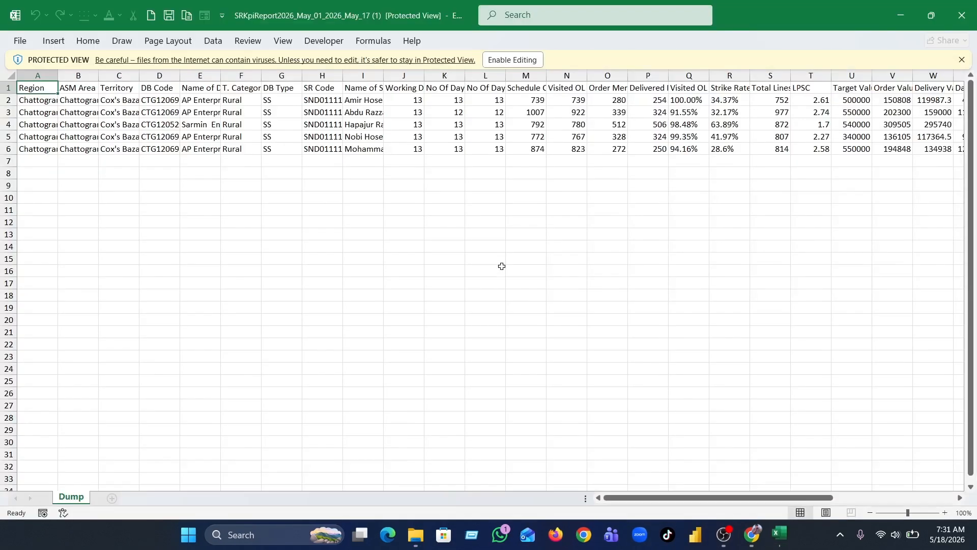
pyautogui.click(511, 59)
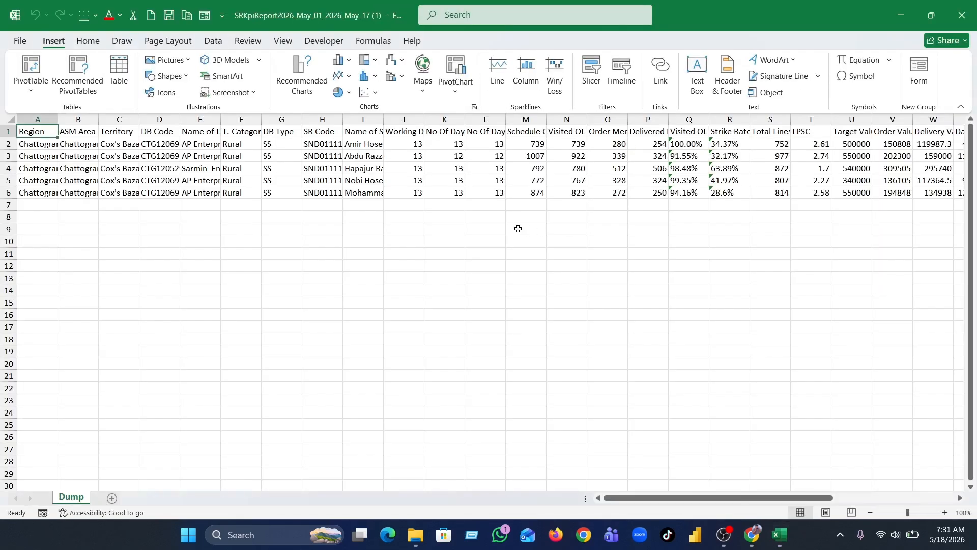
pyautogui.click(326, 256)
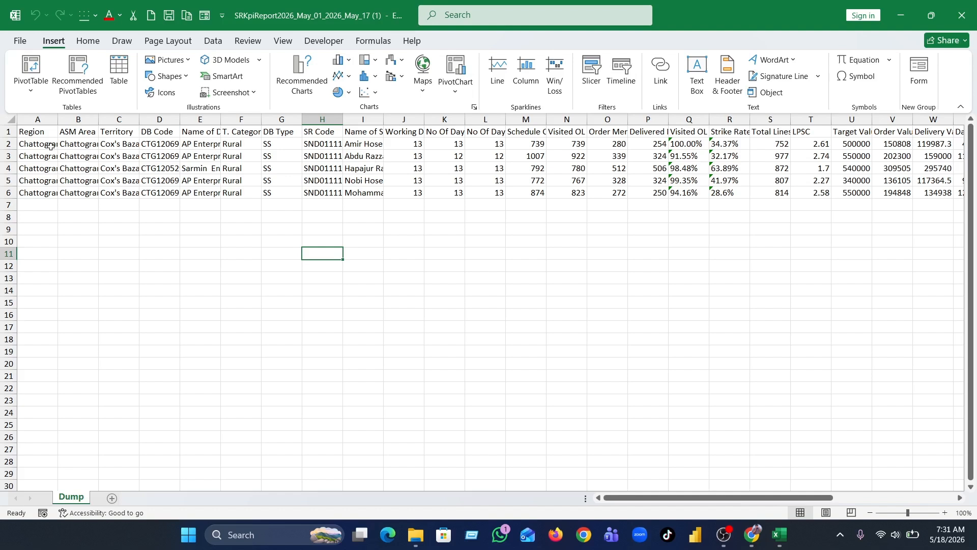
# Auto-fit the widths of the Region, ASM Area, Name of Distributor, T. Category, Working Day and No Of Days Orders columns
pyautogui.doubleClick(57, 119)
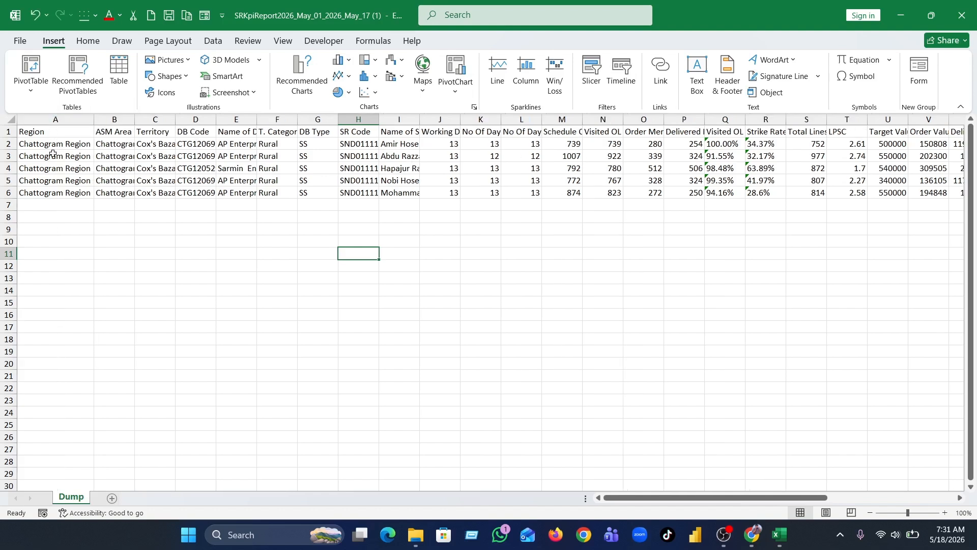
pyautogui.moveTo(134, 118); pyautogui.dragTo(132, 118)
pyautogui.doubleClick(132, 119)
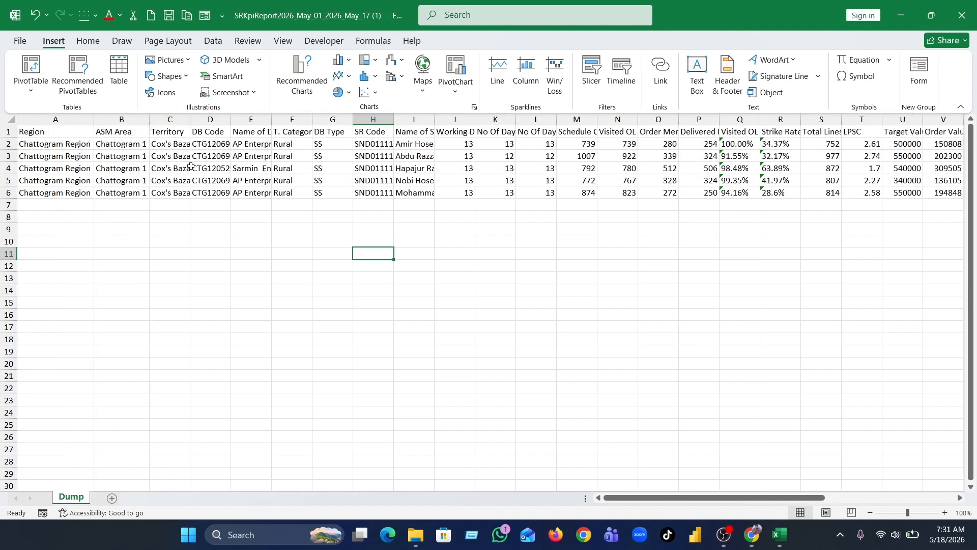
pyautogui.doubleClick(272, 119)
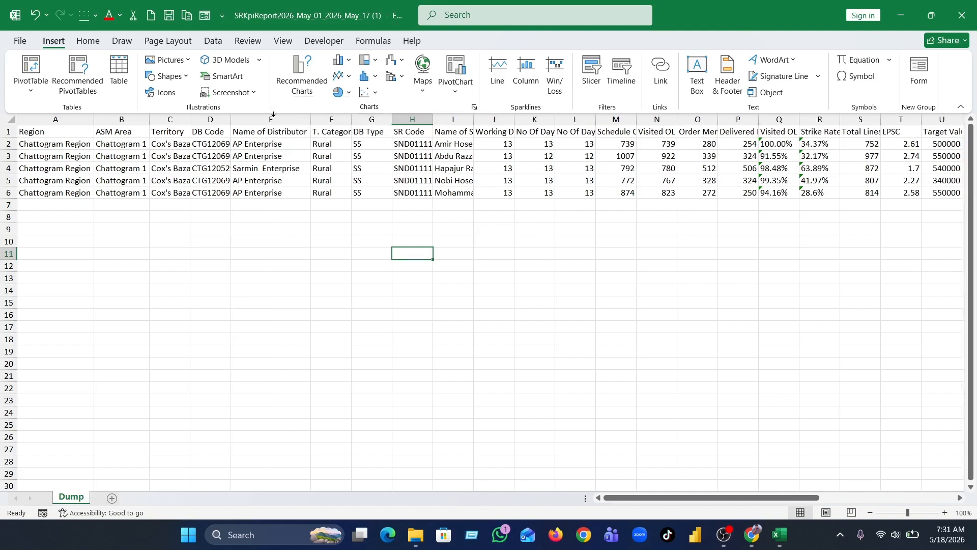
pyautogui.doubleClick(351, 119)
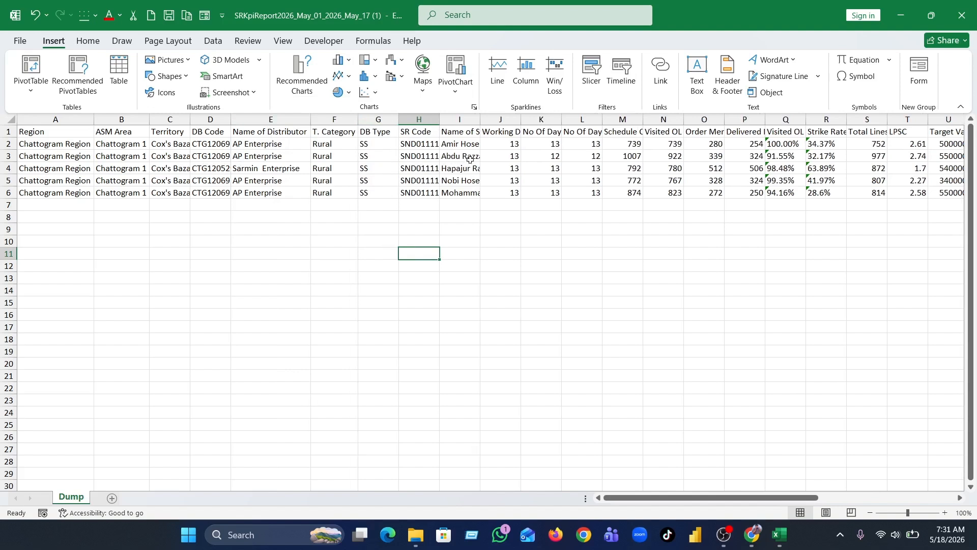
pyautogui.doubleClick(521, 119)
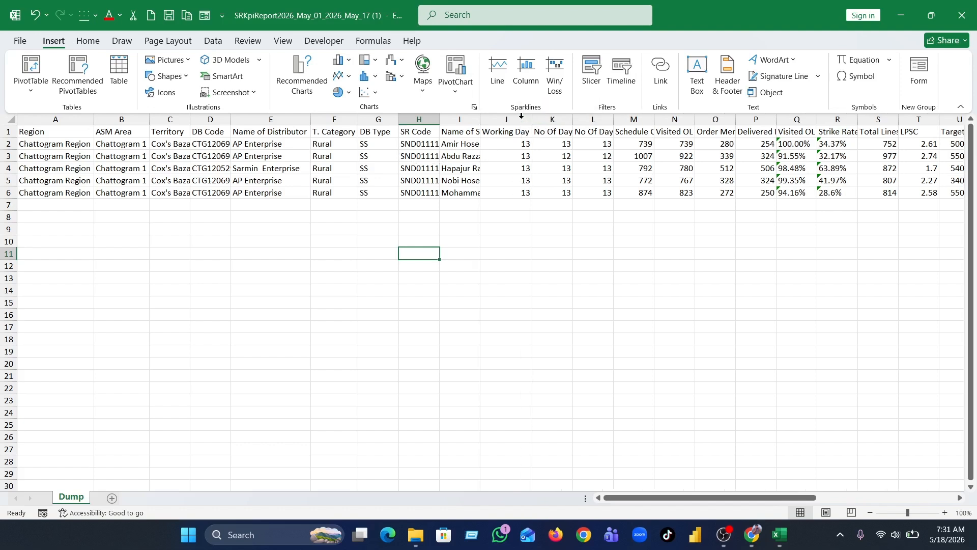
pyautogui.doubleClick(573, 119)
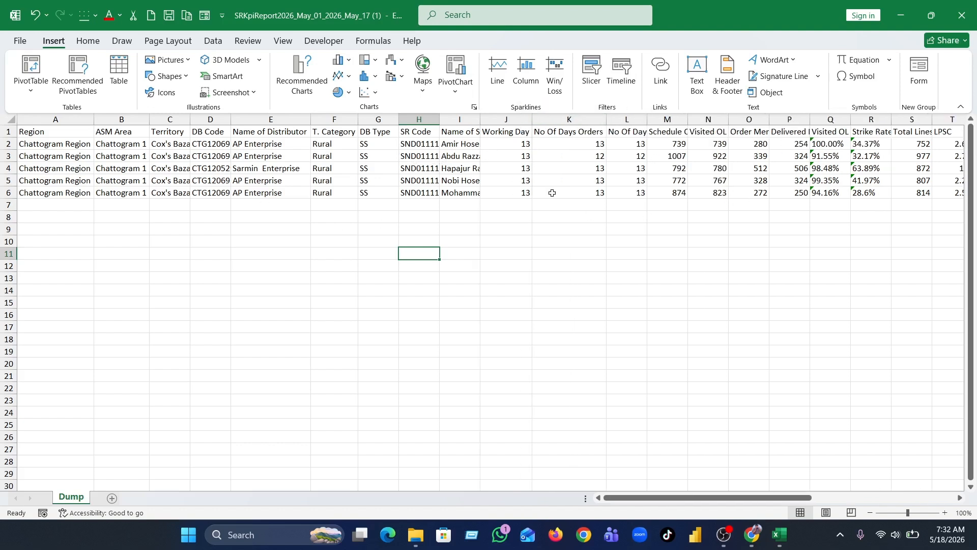
pyautogui.moveTo(674, 499); pyautogui.dragTo(823, 432)
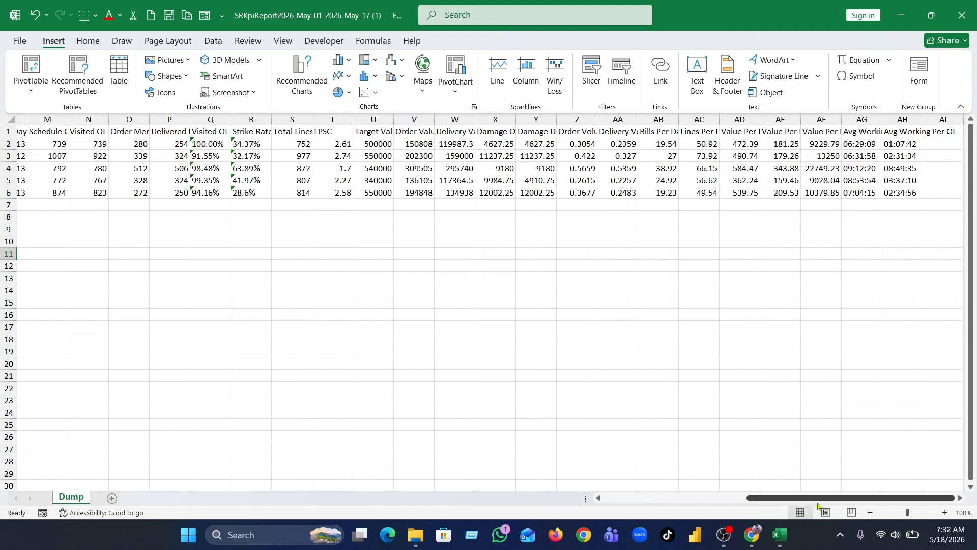
pyautogui.moveTo(800, 497); pyautogui.dragTo(631, 488)
pyautogui.click(83, 168)
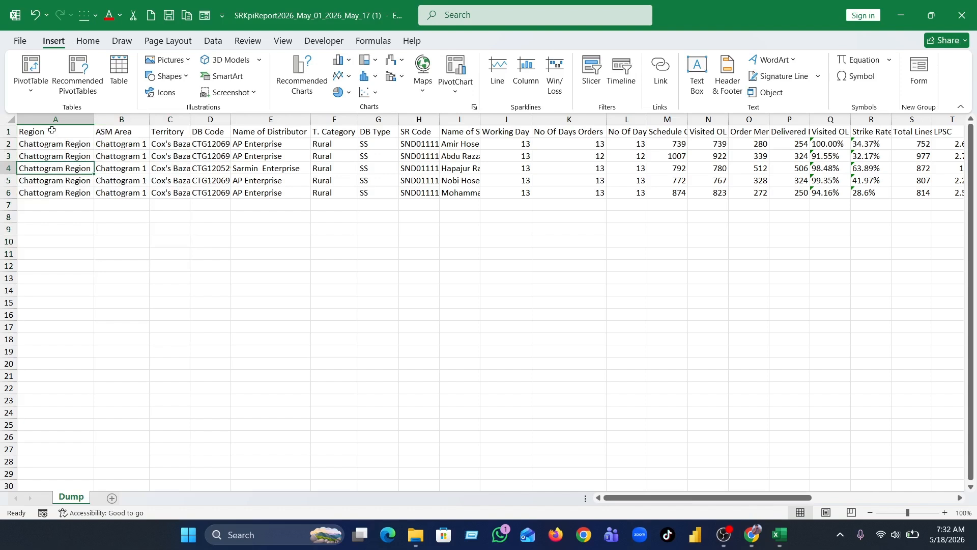
pyautogui.moveTo(51, 132); pyautogui.dragTo(98, 164)
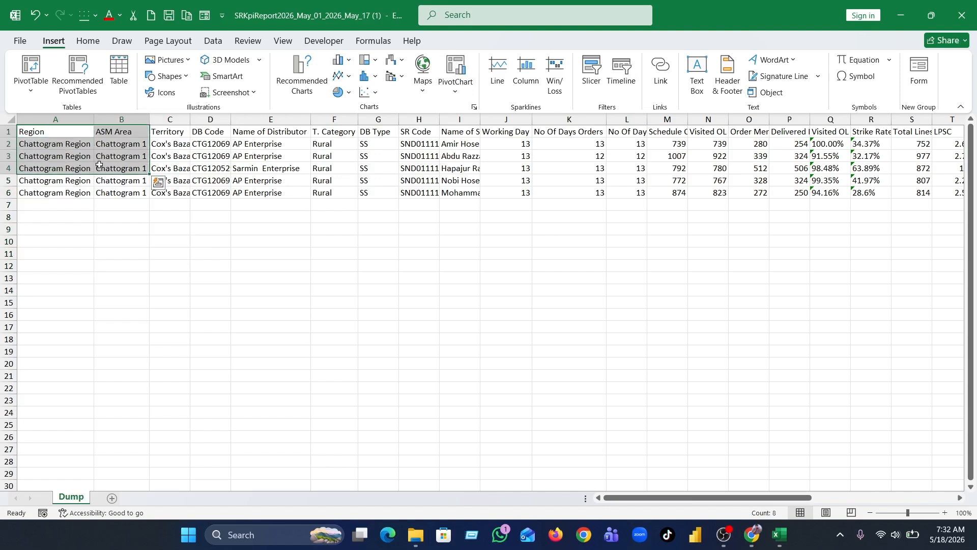
pyautogui.hotkey('ctrl', 'shift', 'Right')
pyautogui.hotkey('ctrl', 'shift', 'Down')
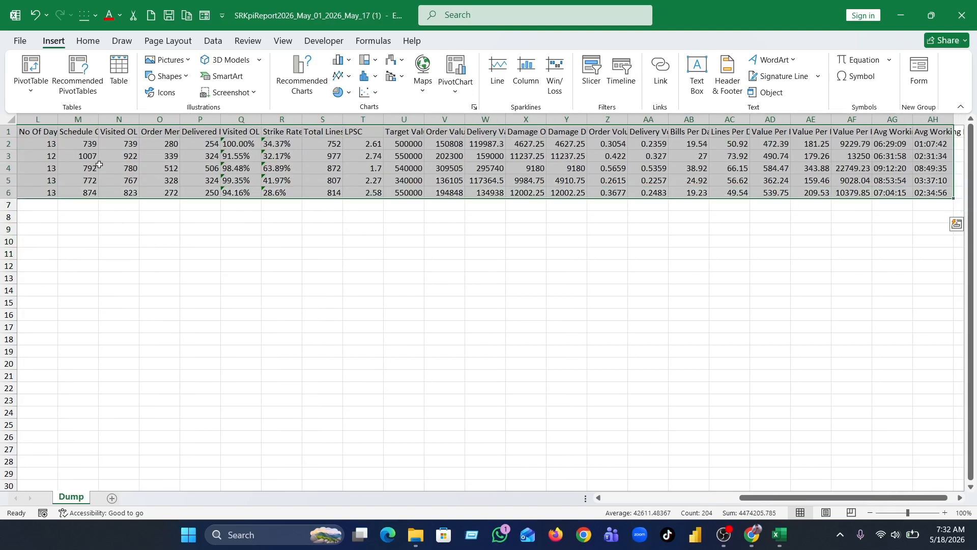
pyautogui.hotkey('ctrl', 'q')
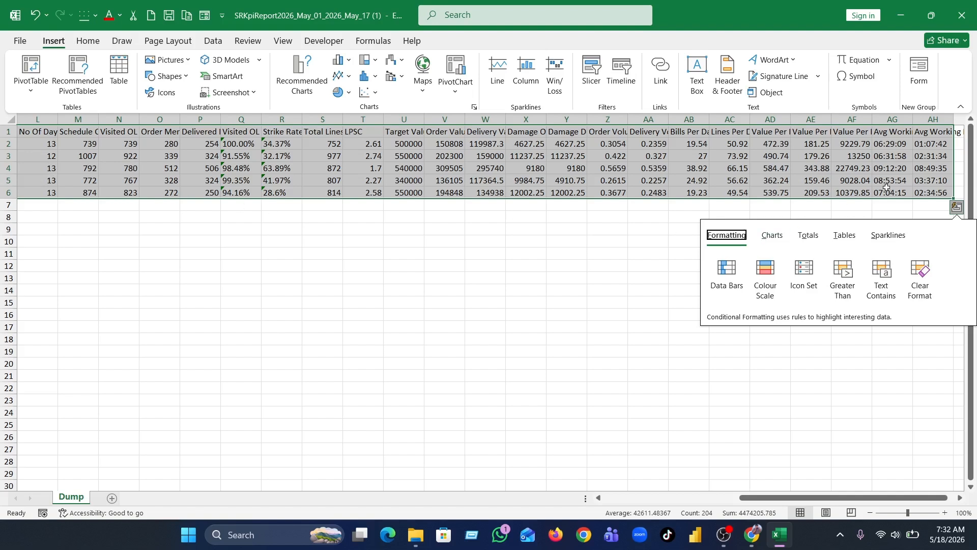
pyautogui.moveTo(886, 189); pyautogui.dragTo(941, 193)
pyautogui.click(254, 170)
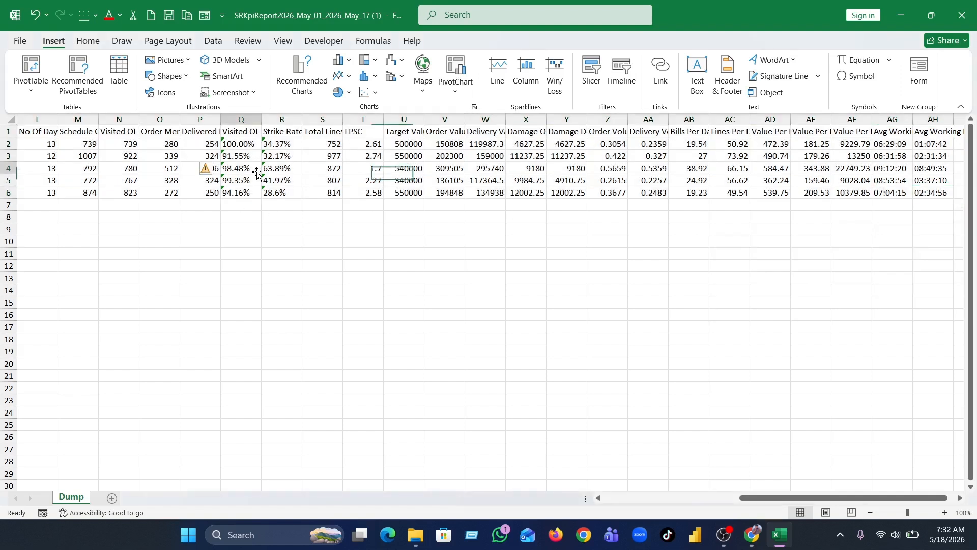
# Convert the Dump sheet's data range A1:AH6 into a table with headers
pyautogui.moveTo(790, 497); pyautogui.dragTo(606, 489)
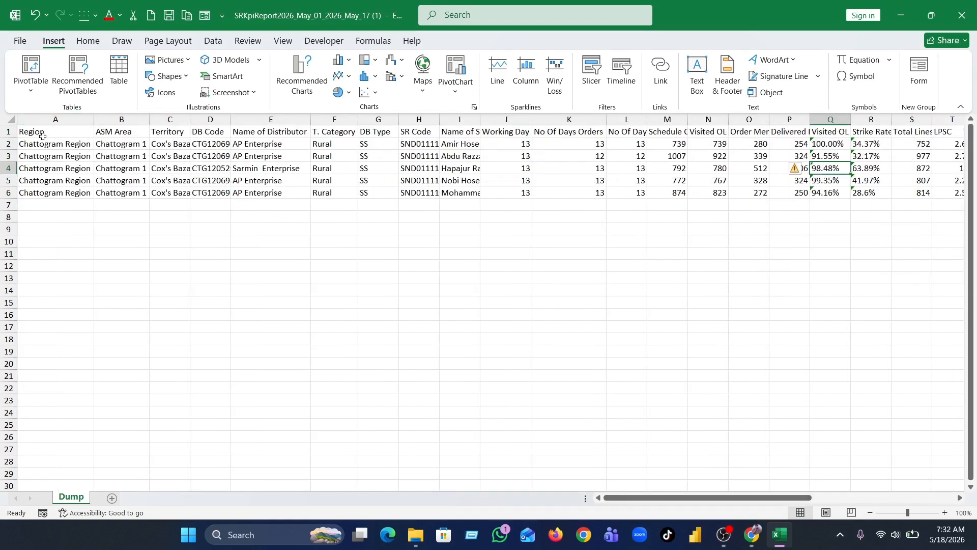
pyautogui.moveTo(44, 133); pyautogui.dragTo(82, 189)
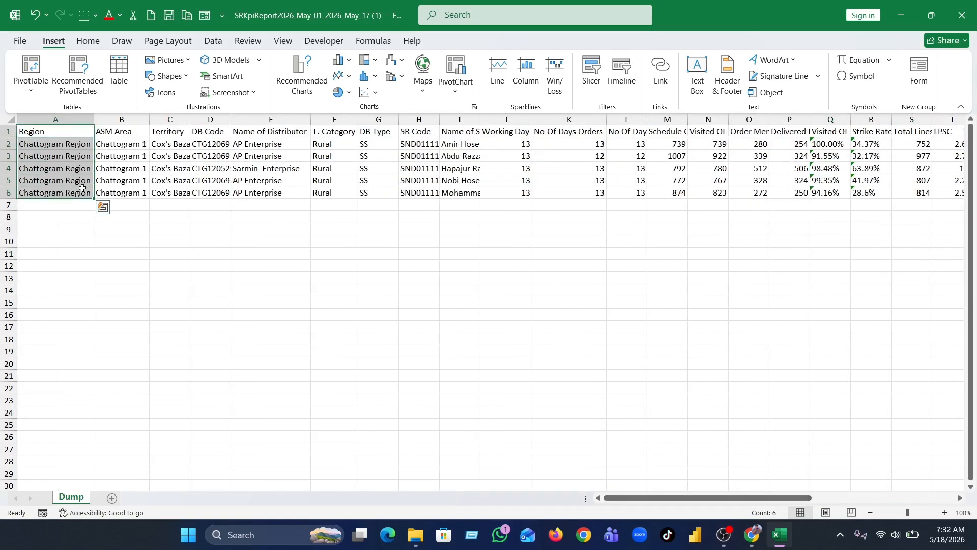
pyautogui.click(82, 189)
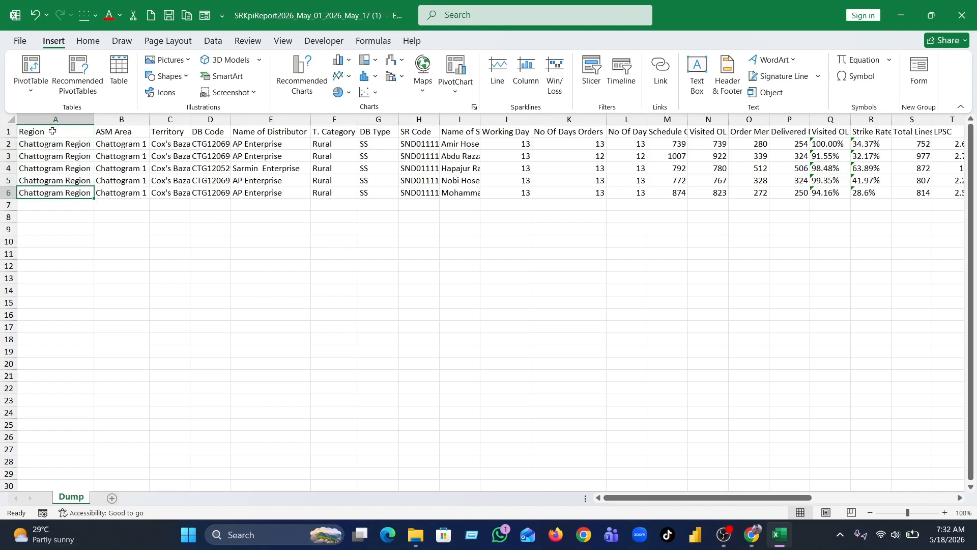
pyautogui.moveTo(52, 131); pyautogui.dragTo(187, 182)
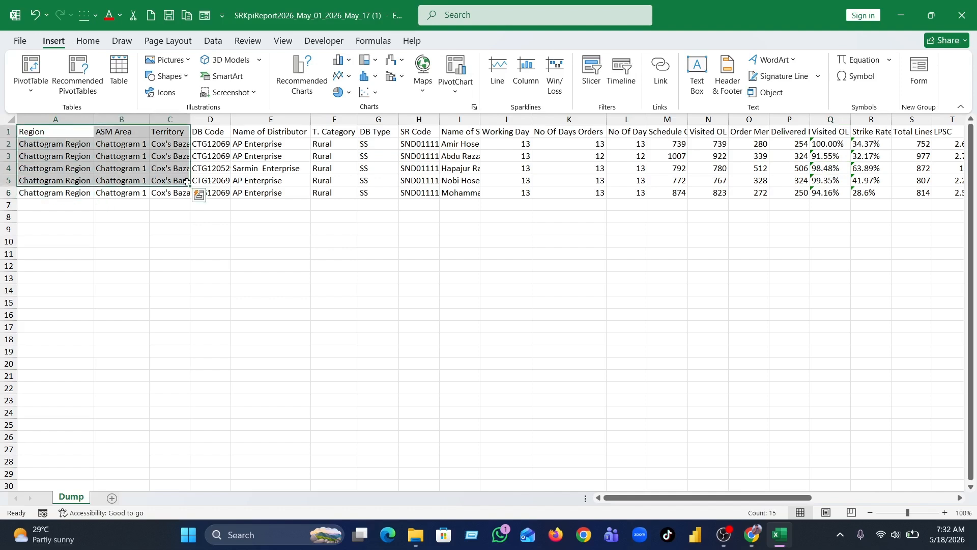
pyautogui.hotkey('ctrl', 'shift', 'Right')
pyautogui.hotkey('shift', 'Down')
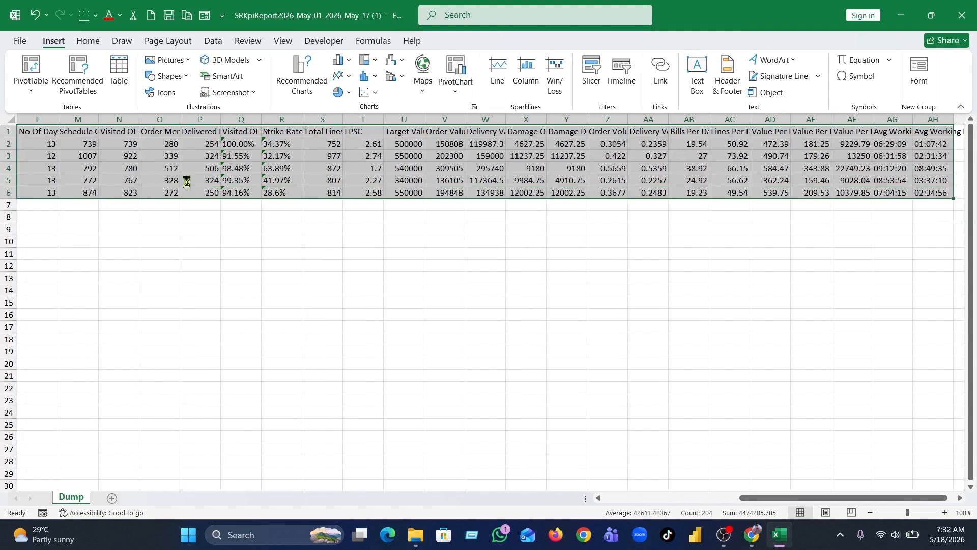
pyautogui.hotkey('ctrl', 't')
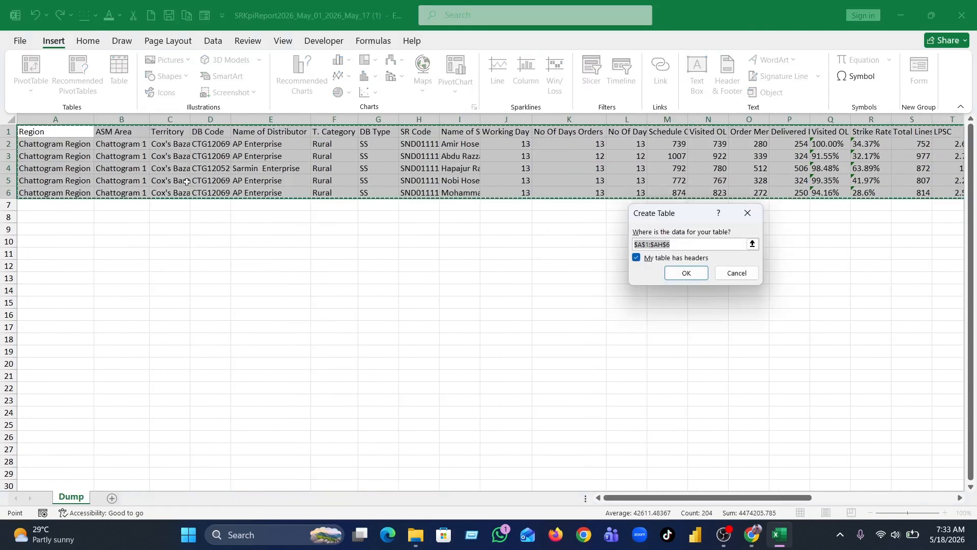
pyautogui.moveTo(693, 217); pyautogui.dragTo(464, 203)
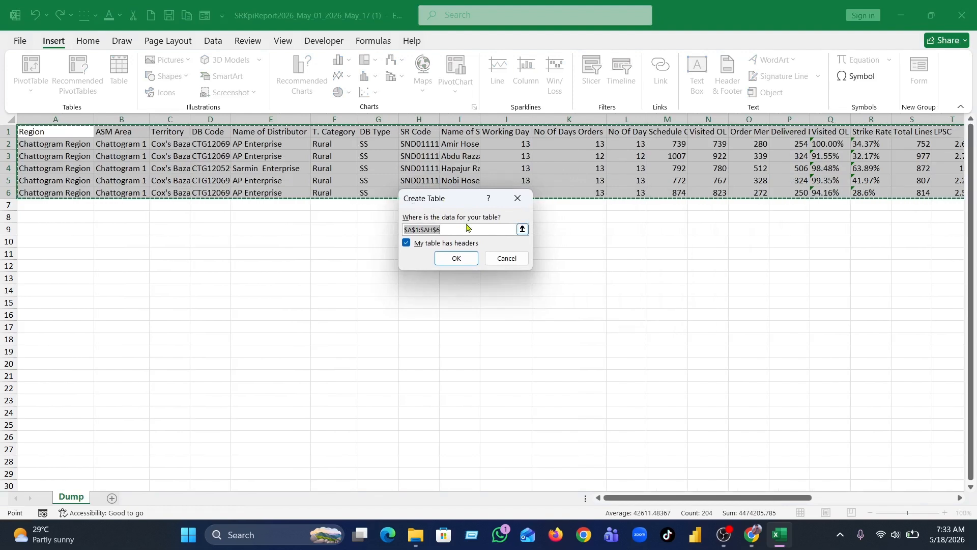
pyautogui.click(419, 246)
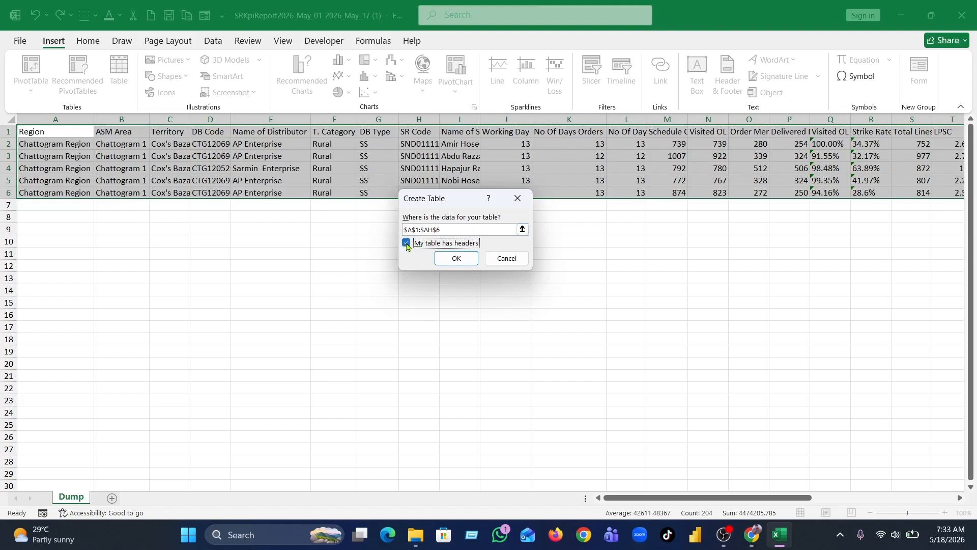
pyautogui.click(458, 260)
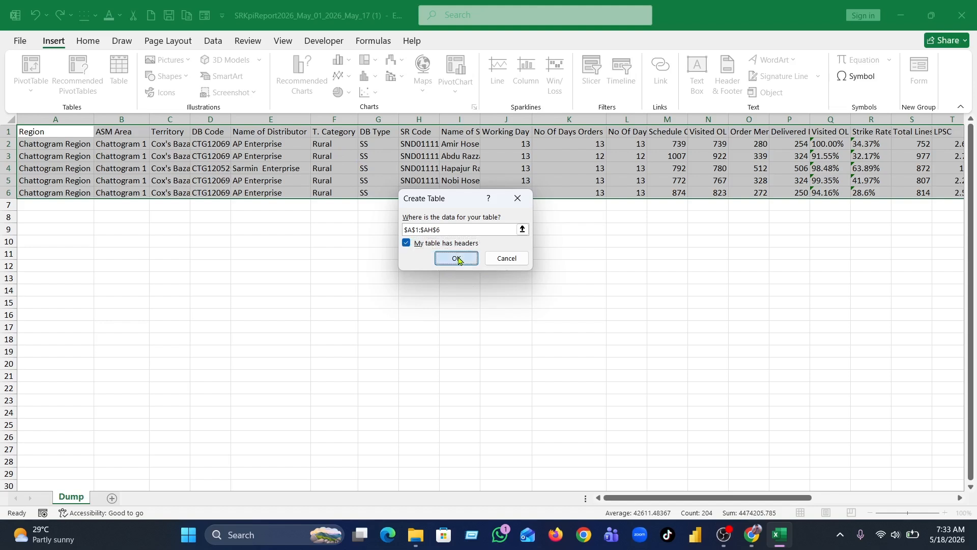
pyautogui.click(540, 244)
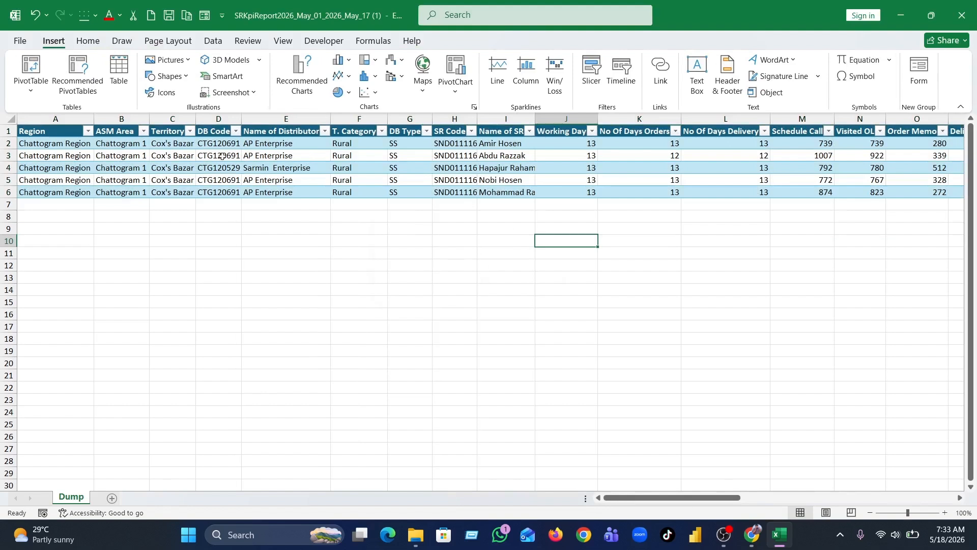
# Create a PivotTable from Table1 on a new worksheet
pyautogui.click(88, 156)
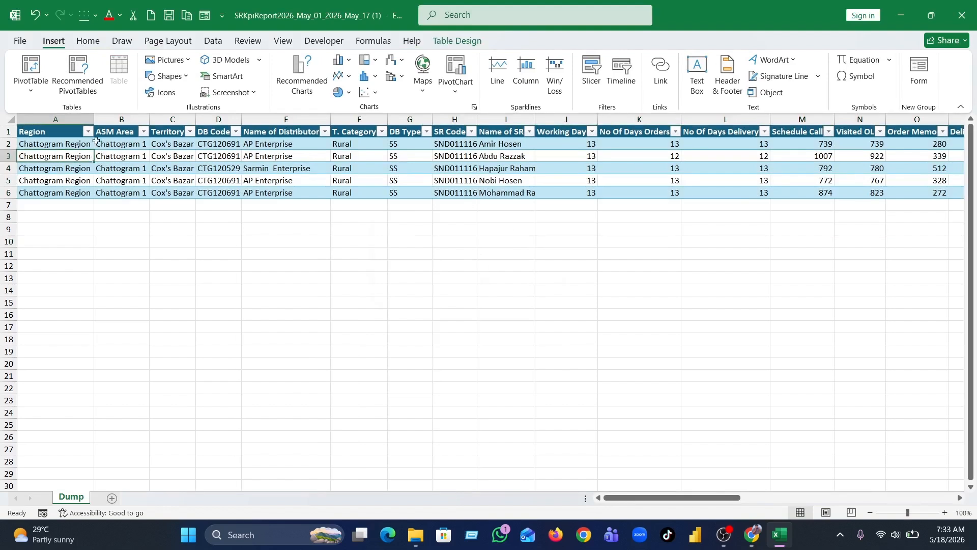
pyautogui.click(33, 78)
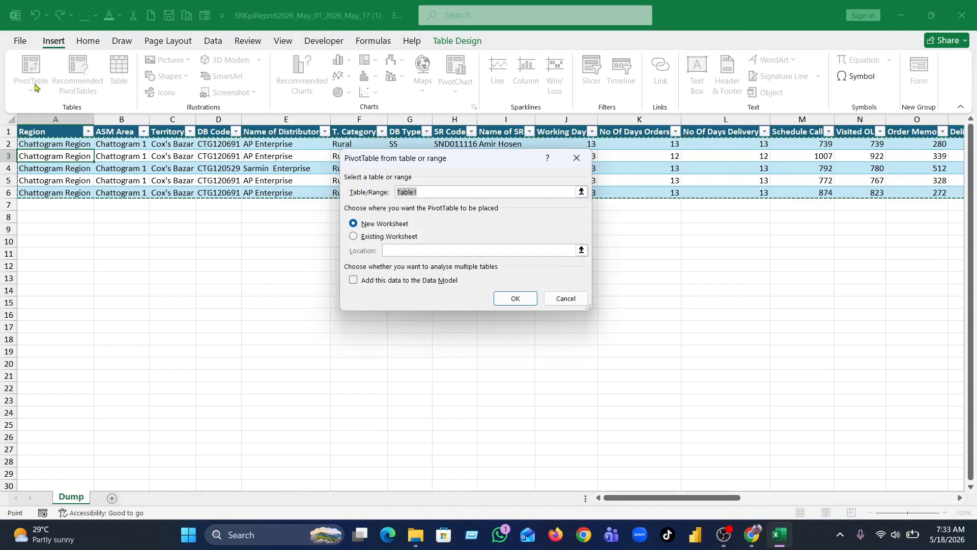
pyautogui.click(86, 43)
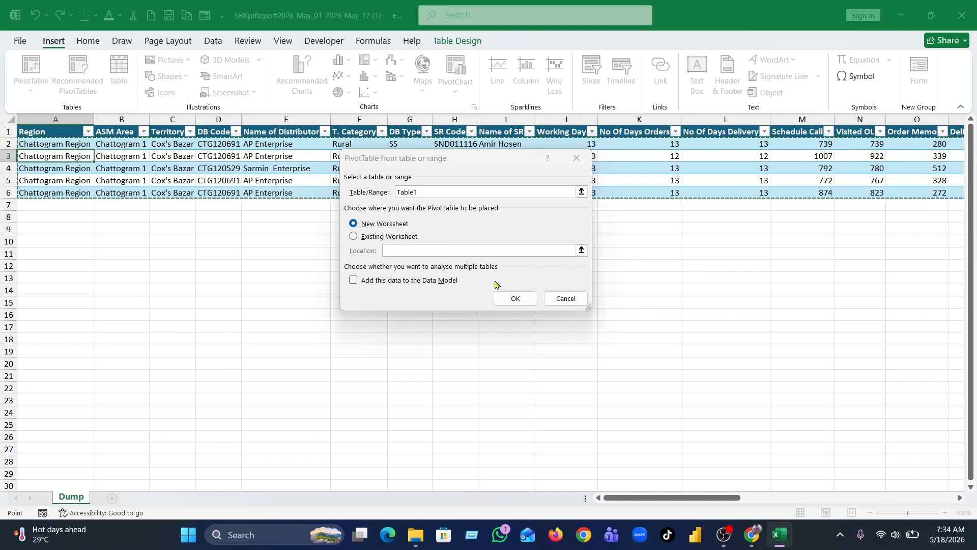
pyautogui.click(354, 237)
pyautogui.click(353, 224)
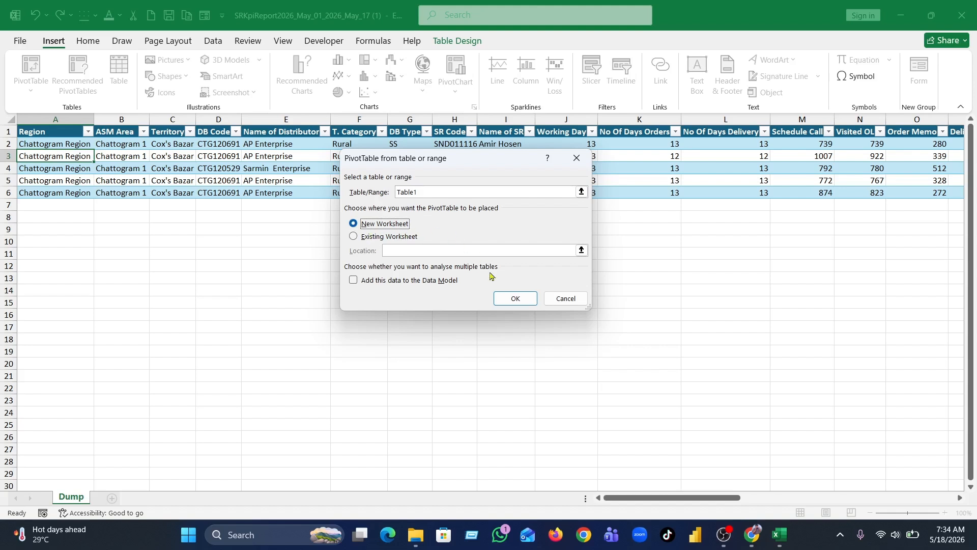
pyautogui.click(516, 299)
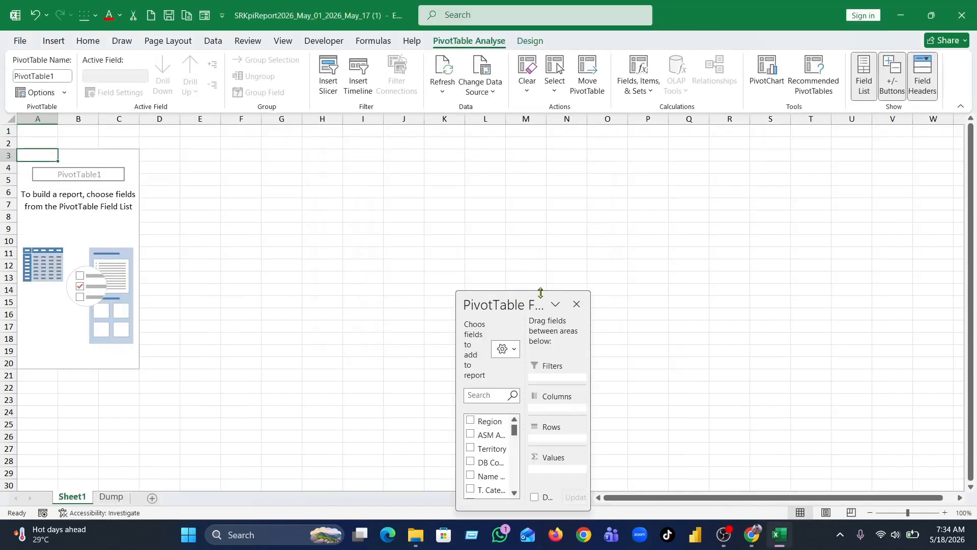
# Move the PivotTable Fields pane up and enlarge its height and width so the full field names are readable
pyautogui.moveTo(526, 297); pyautogui.dragTo(502, 121)
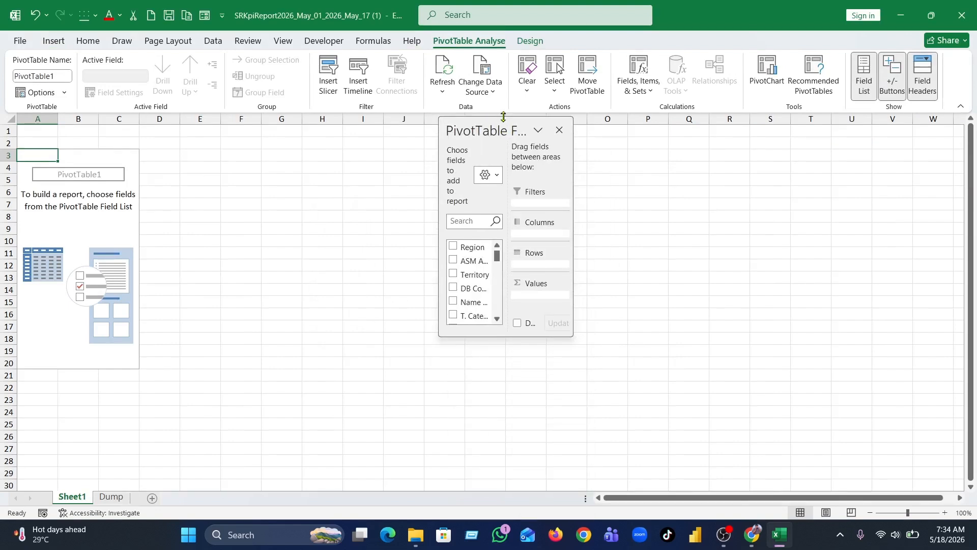
pyautogui.moveTo(503, 118); pyautogui.dragTo(507, 23)
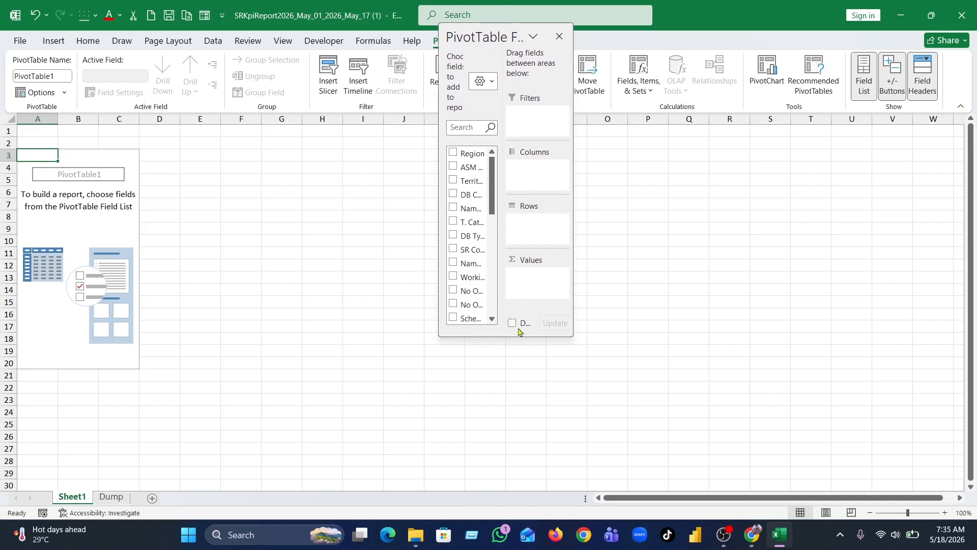
pyautogui.moveTo(504, 336); pyautogui.dragTo(505, 469)
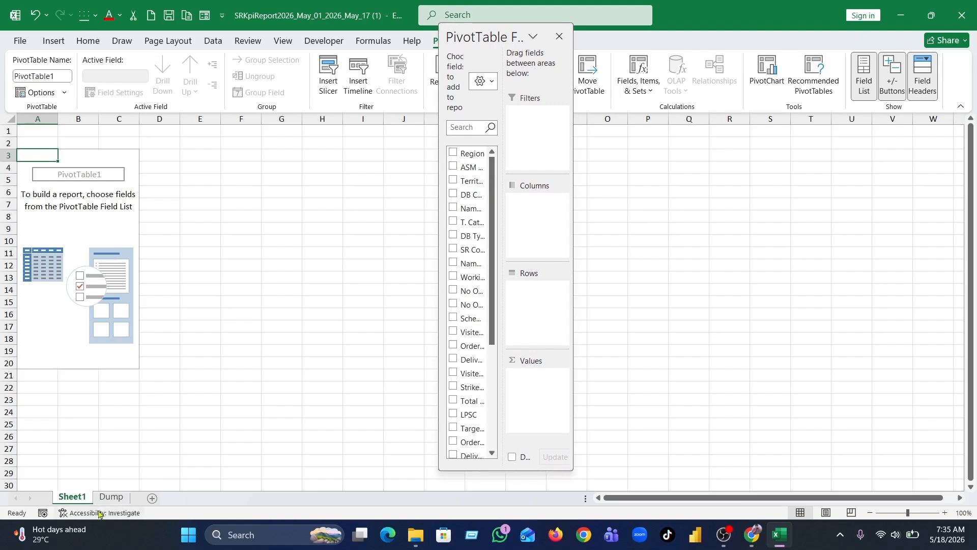
pyautogui.click(109, 497)
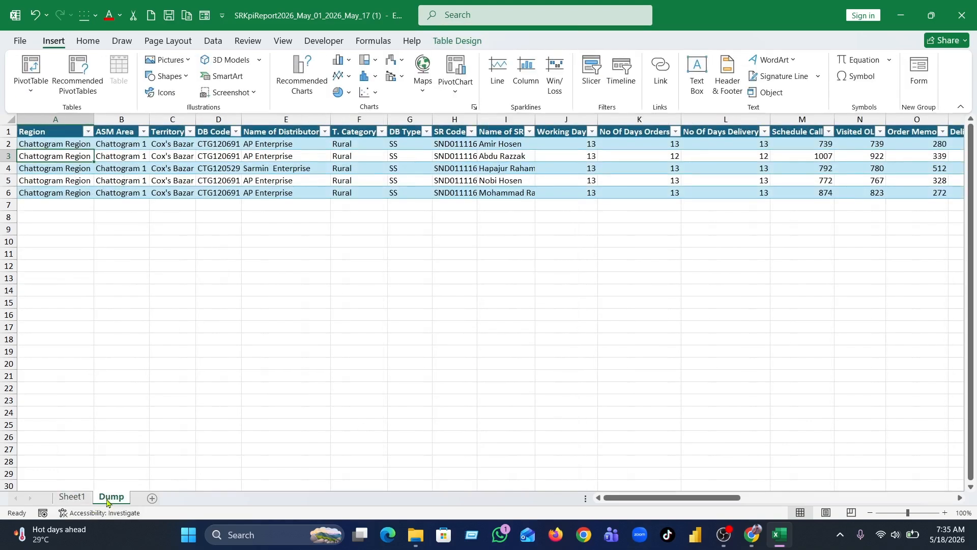
pyautogui.click(74, 497)
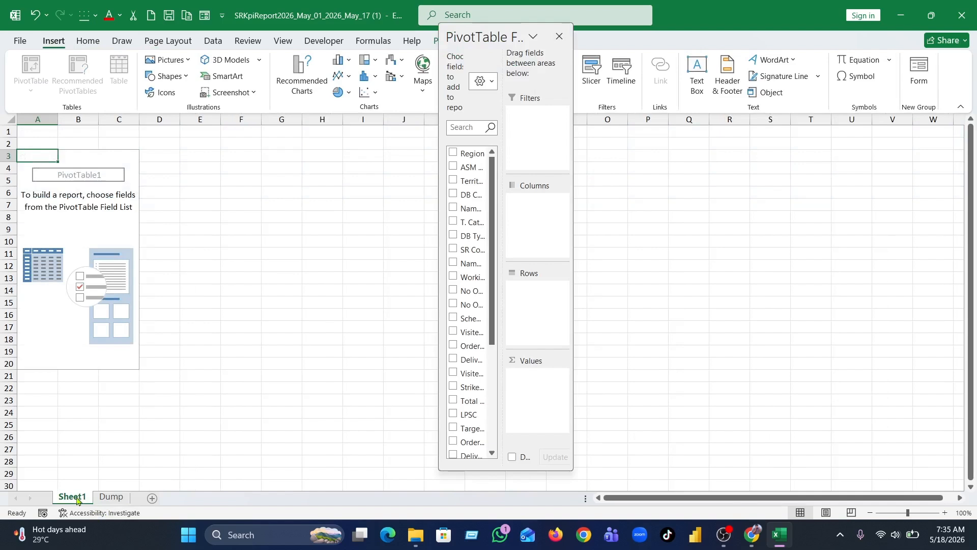
pyautogui.click(111, 497)
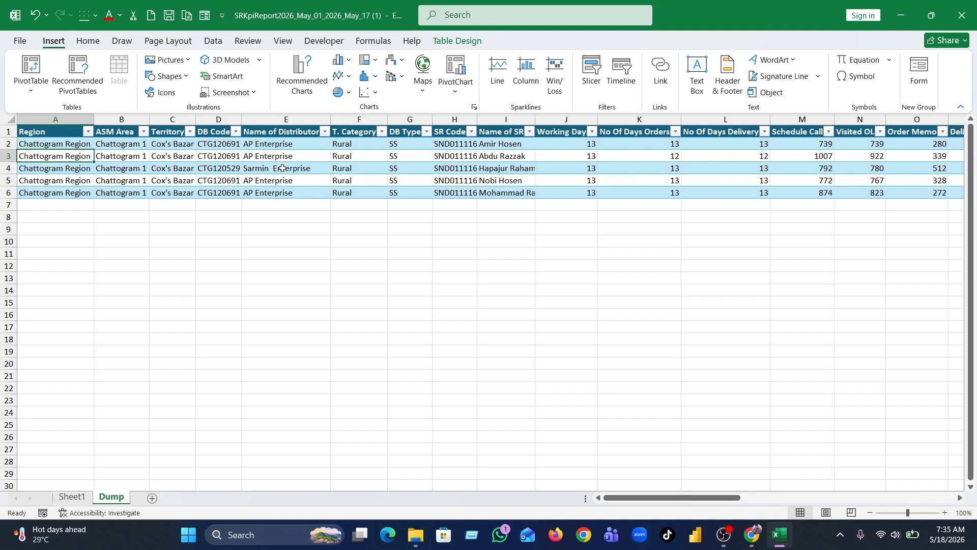
pyautogui.click(75, 498)
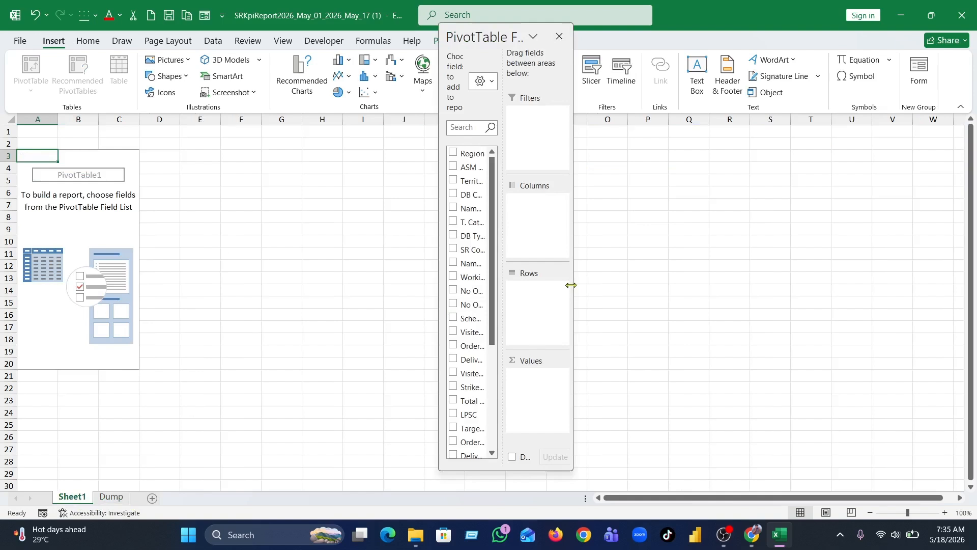
pyautogui.moveTo(590, 285); pyautogui.dragTo(776, 287)
pyautogui.click(776, 287)
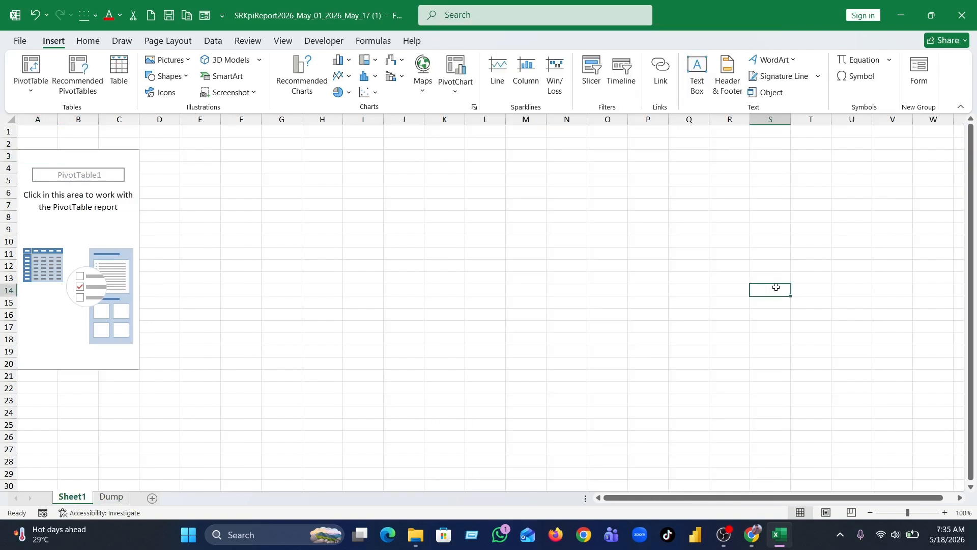
pyautogui.click(102, 219)
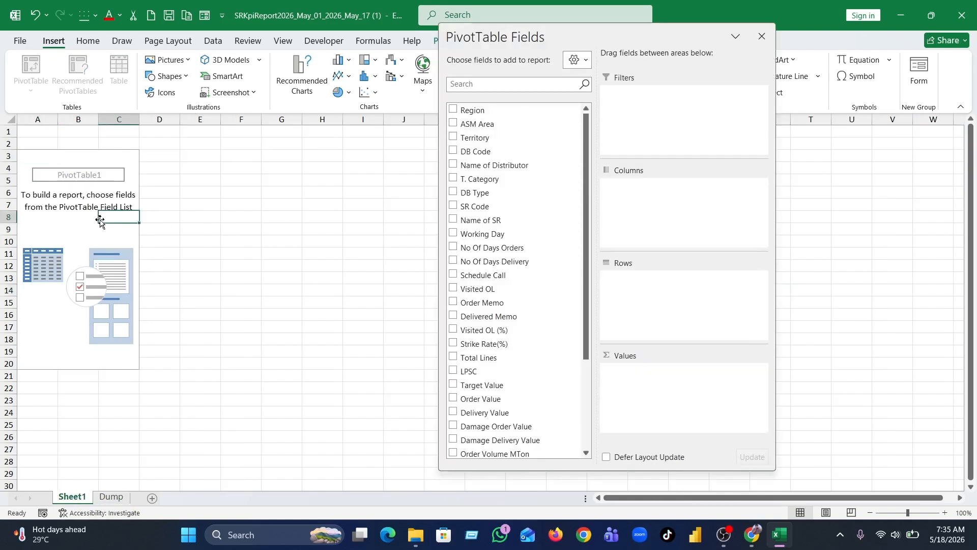
# Put Name of SR in the PivotTable rows and sum Target Value, Delivery Value and Damage Delivery Value
pyautogui.click(453, 220)
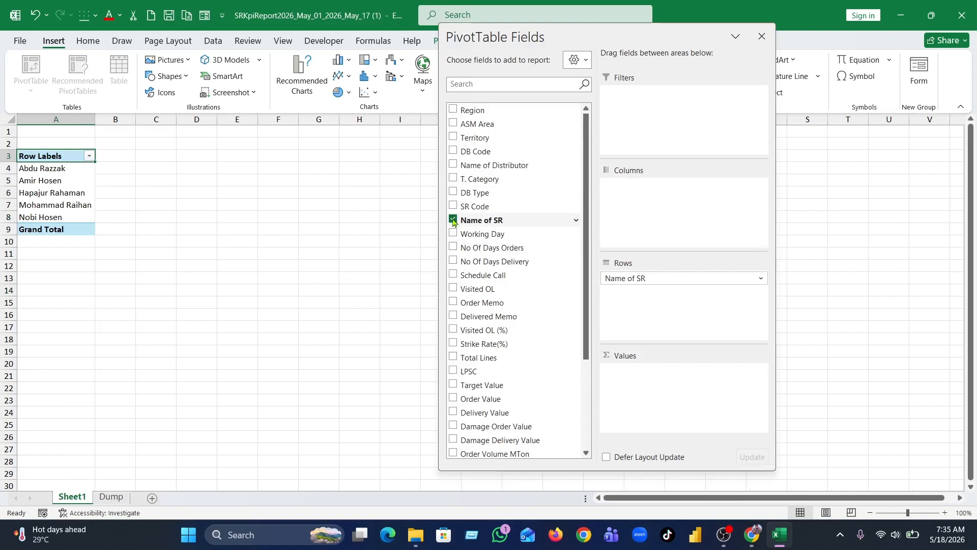
pyautogui.click(453, 386)
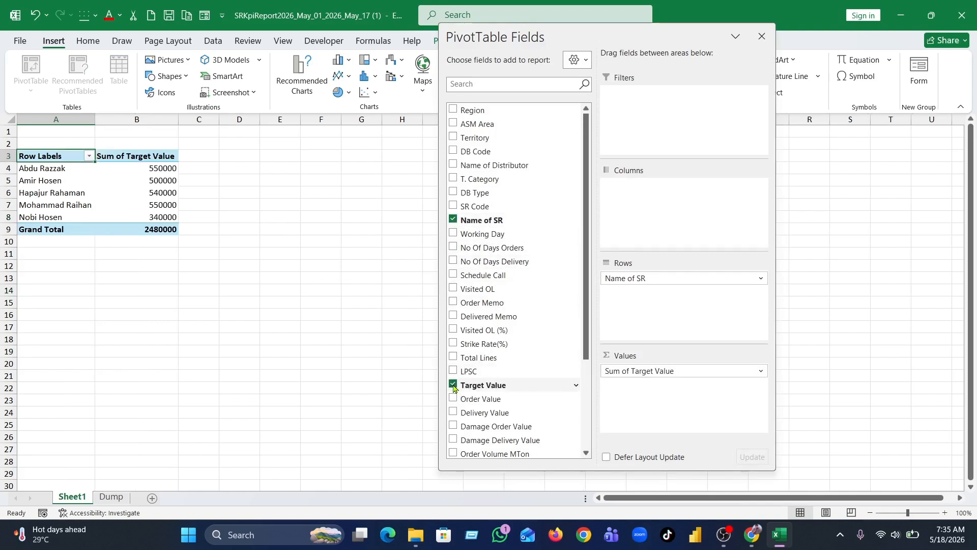
pyautogui.click(453, 412)
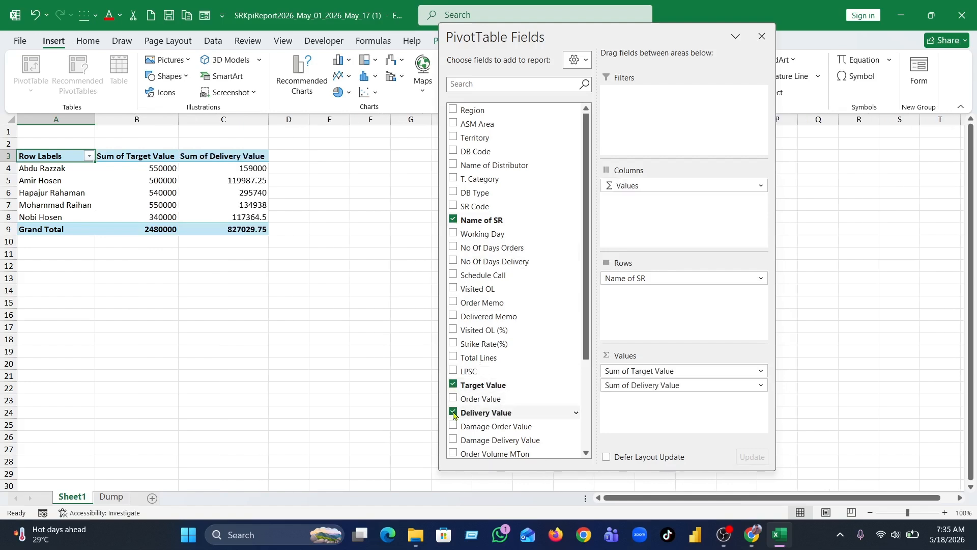
pyautogui.click(454, 441)
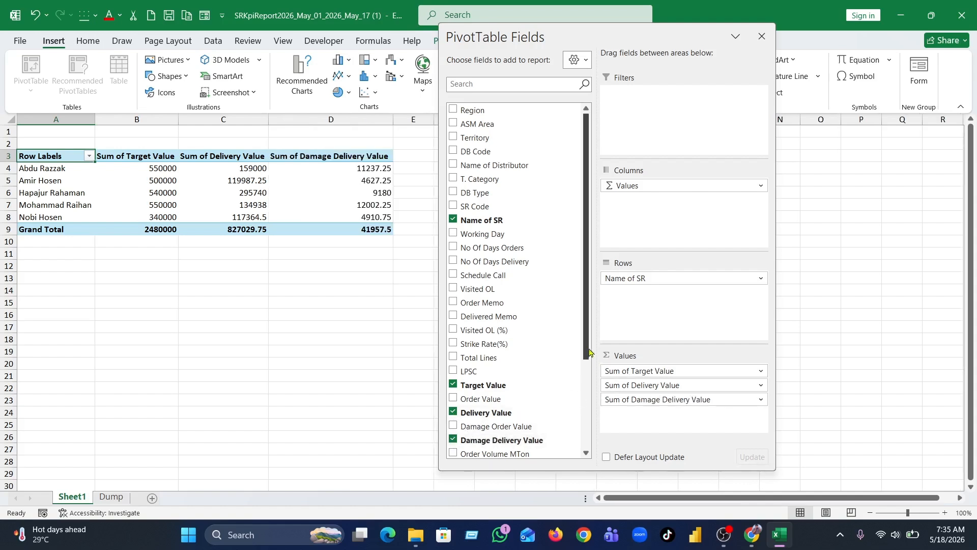
# Try Avg Working Per OL in the PivotTable and remove it, keeping Value Per Day as an added summed value
pyautogui.moveTo(589, 349); pyautogui.dragTo(583, 441)
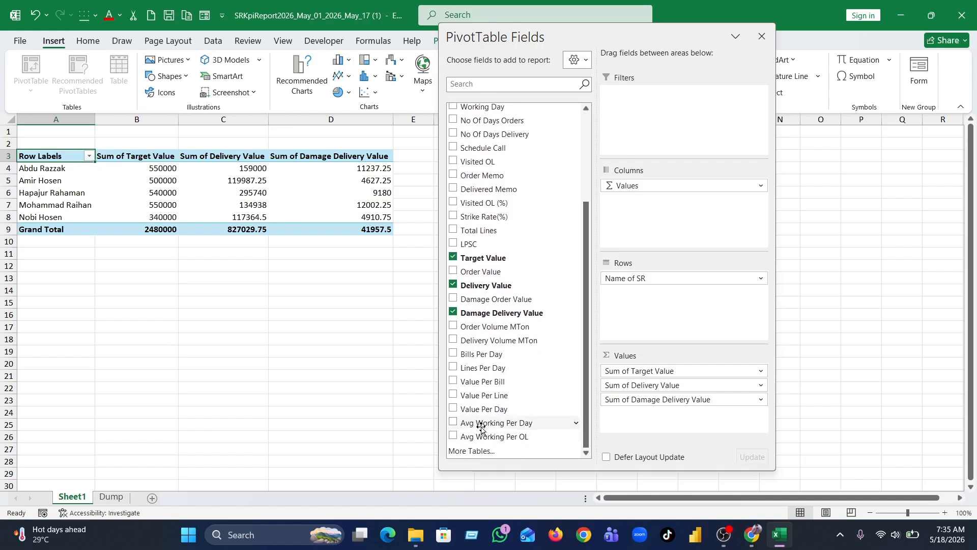
pyautogui.click(453, 436)
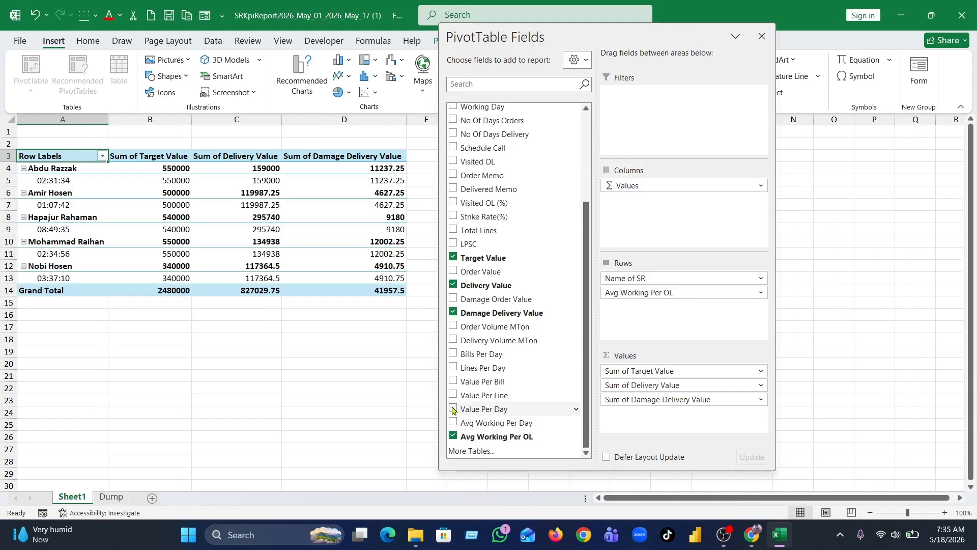
pyautogui.click(453, 409)
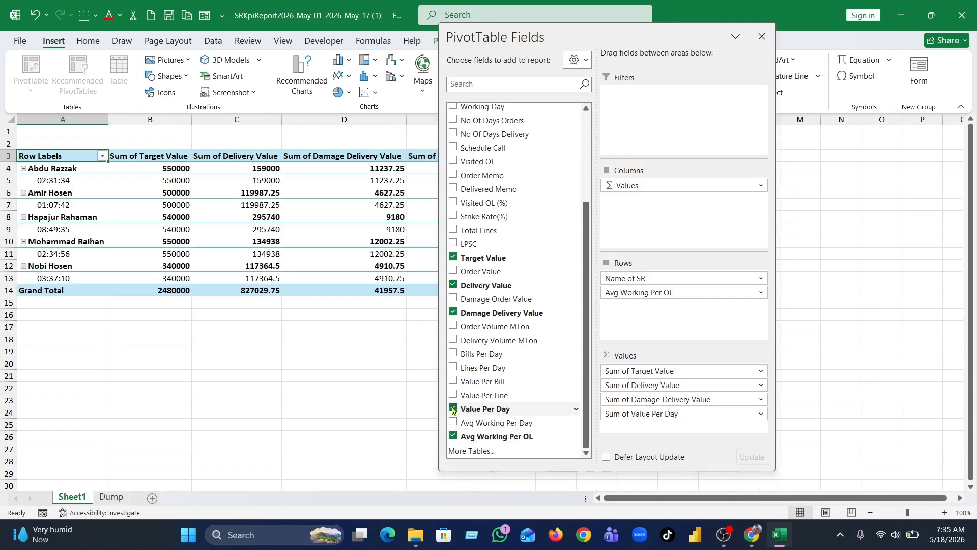
pyautogui.click(453, 437)
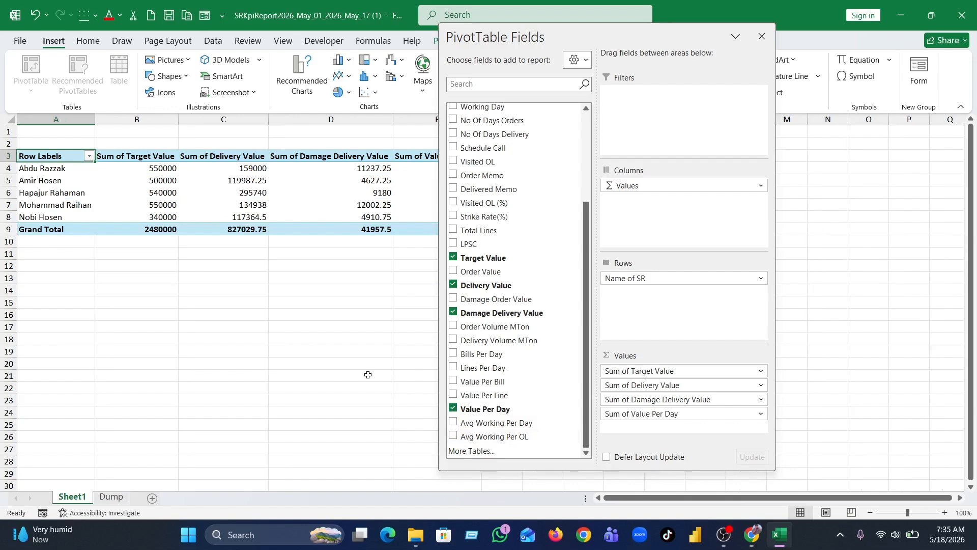
pyautogui.click(344, 314)
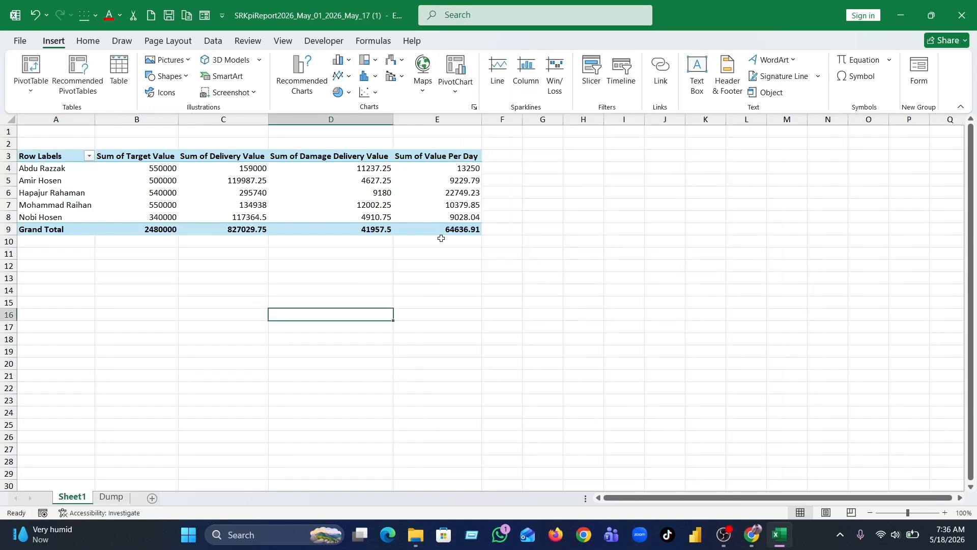
pyautogui.click(543, 248)
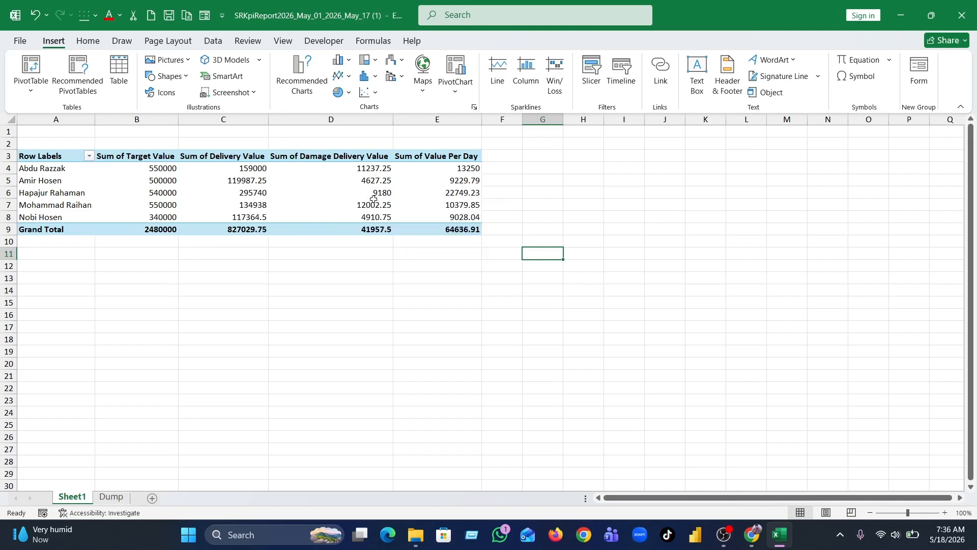
# Show the Delivery Value, Damage Delivery Value and Value Per Day figures without decimals, and close the PivotTable Fields pane
pyautogui.moveTo(211, 168)
pyautogui.mouseDown()
pyautogui.moveTo(423, 205)
pyautogui.moveTo(431, 229)
pyautogui.mouseUp()
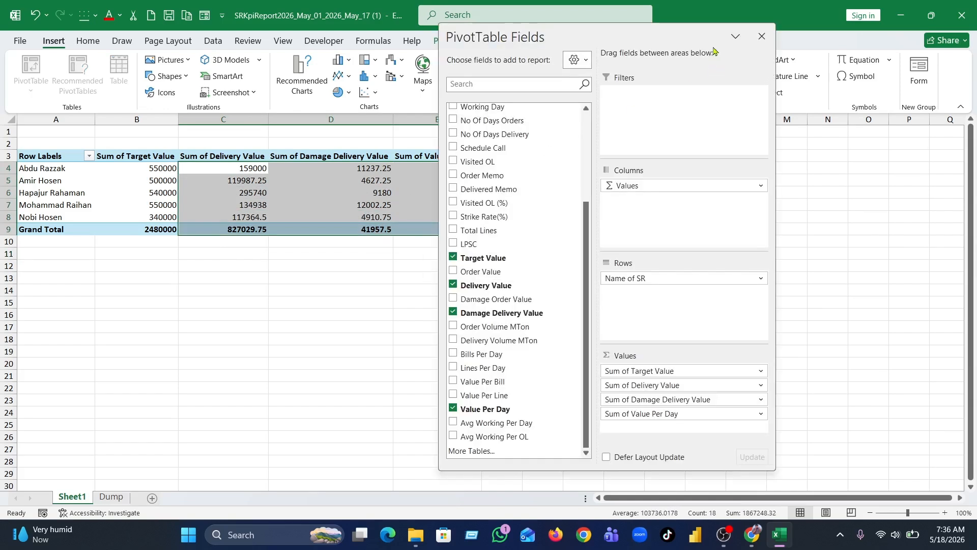
pyautogui.click(93, 47)
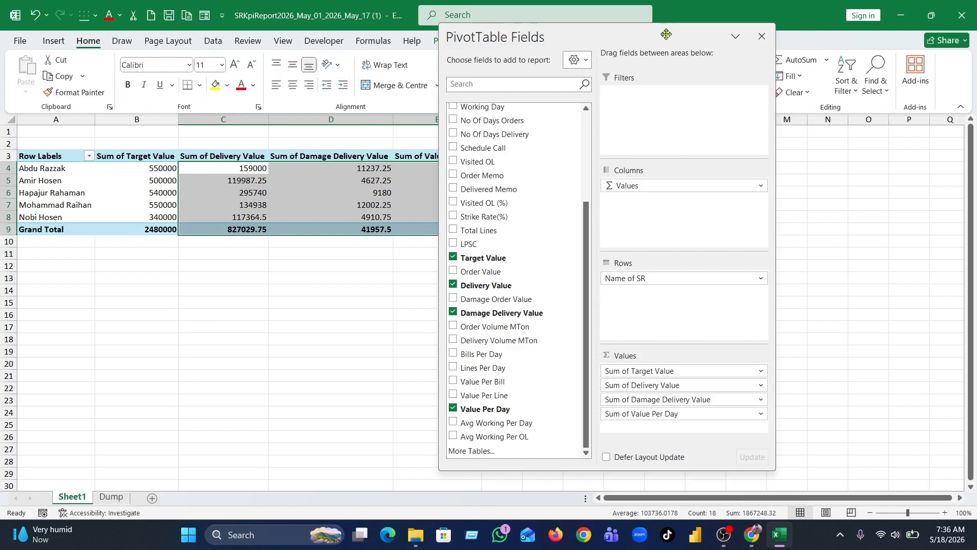
pyautogui.moveTo(666, 35); pyautogui.dragTo(363, 310)
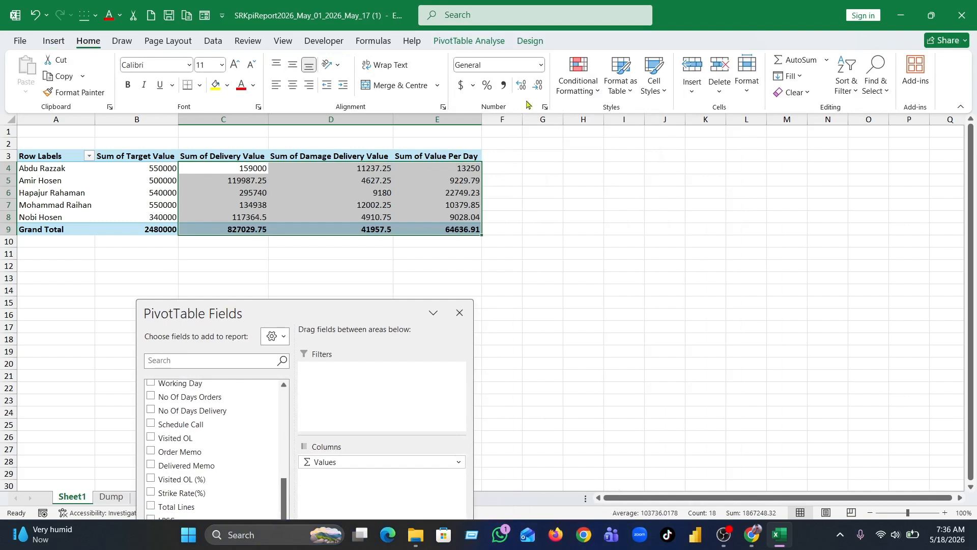
pyautogui.click(538, 87)
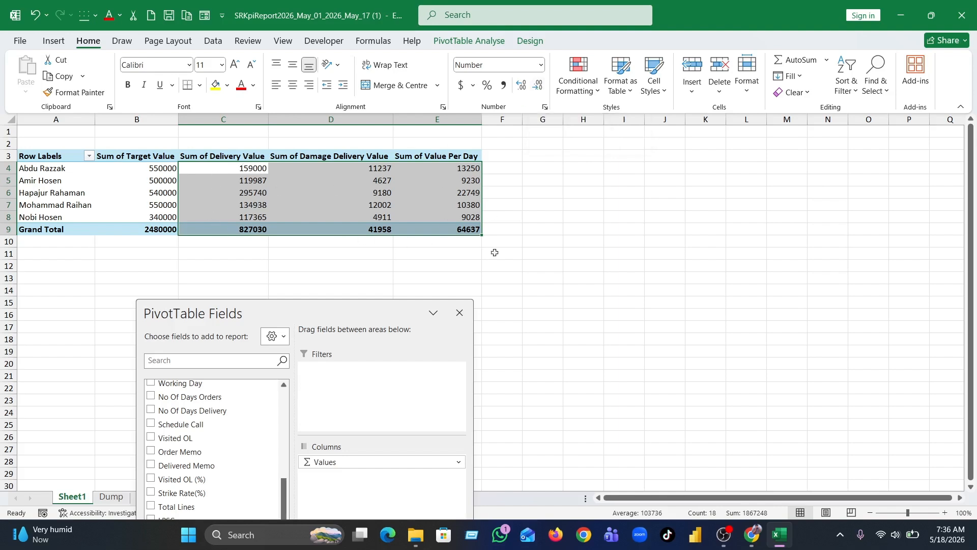
pyautogui.click(521, 301)
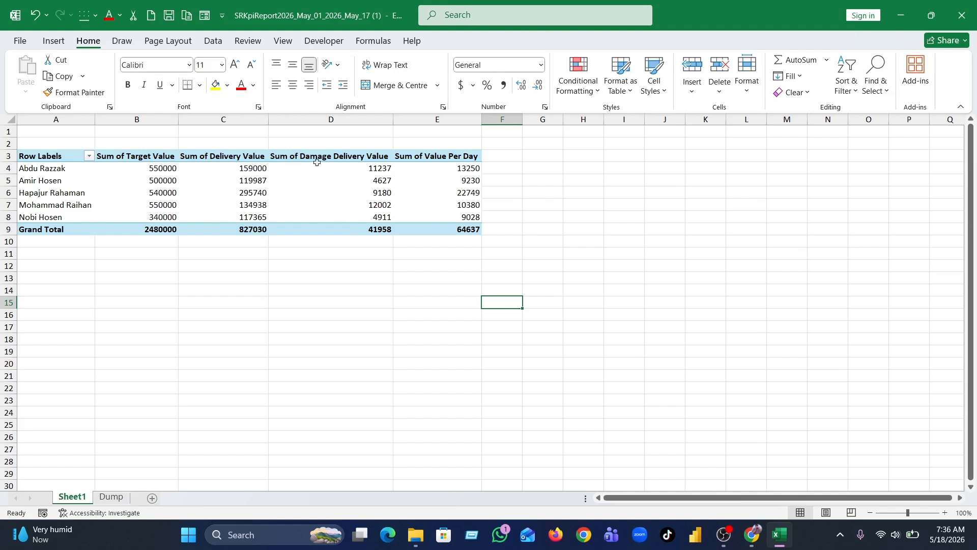
pyautogui.click(329, 200)
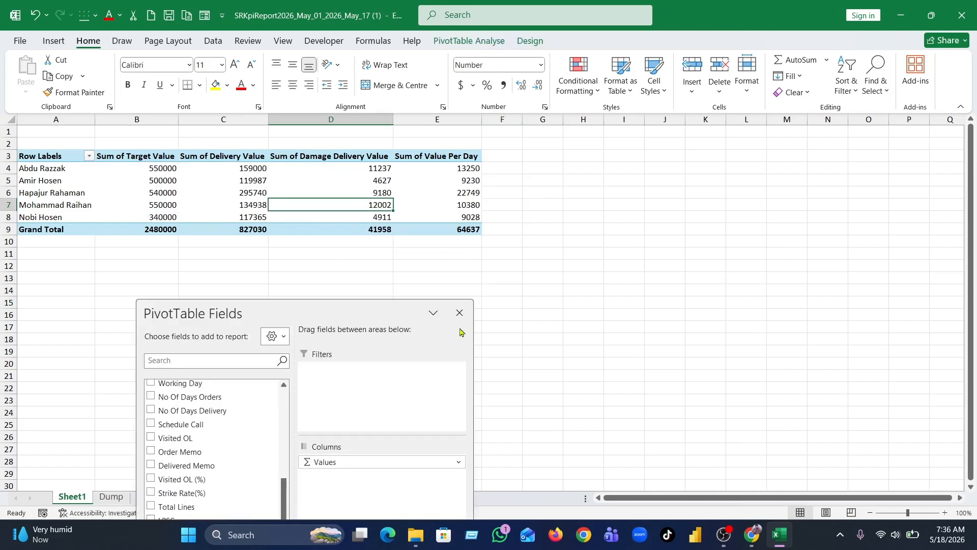
pyautogui.click(461, 312)
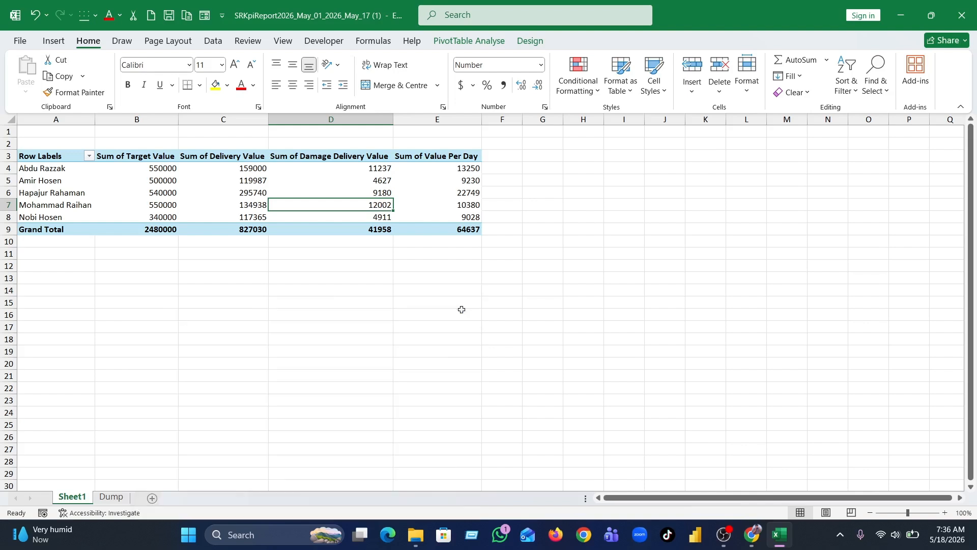
# Strip "Sum of" from all the PivotTable's value headings with one find-and-replace across the sheet
pyautogui.click(318, 169)
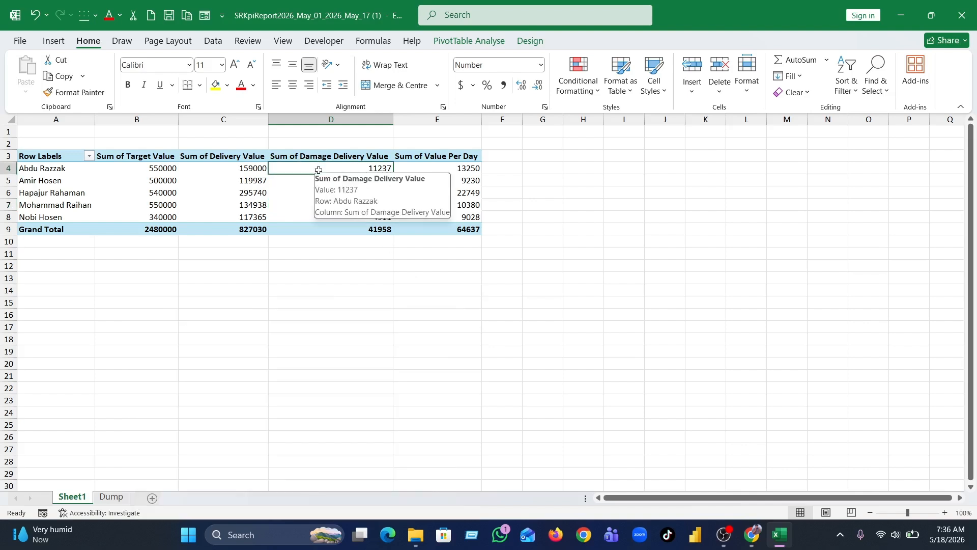
pyautogui.click(307, 201)
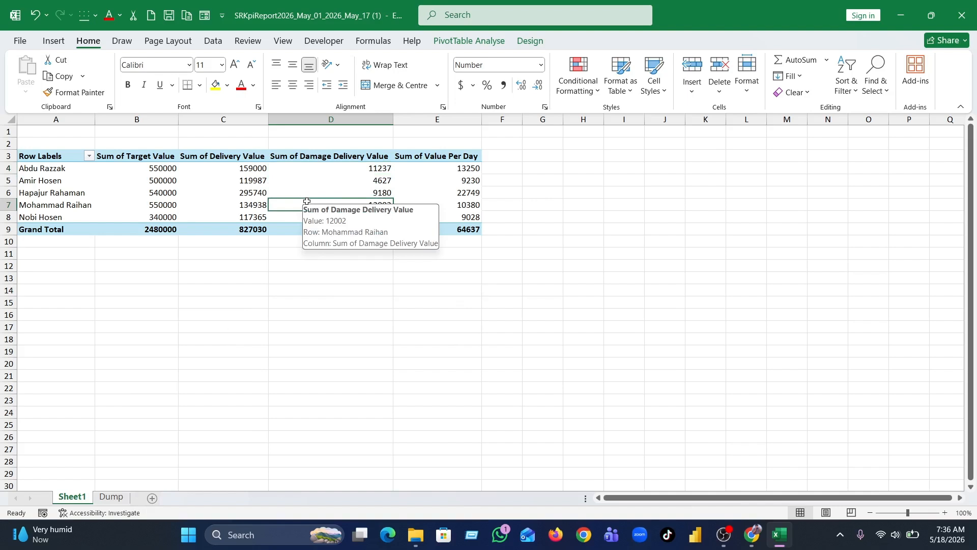
pyautogui.hotkey('ctrl', 'f')
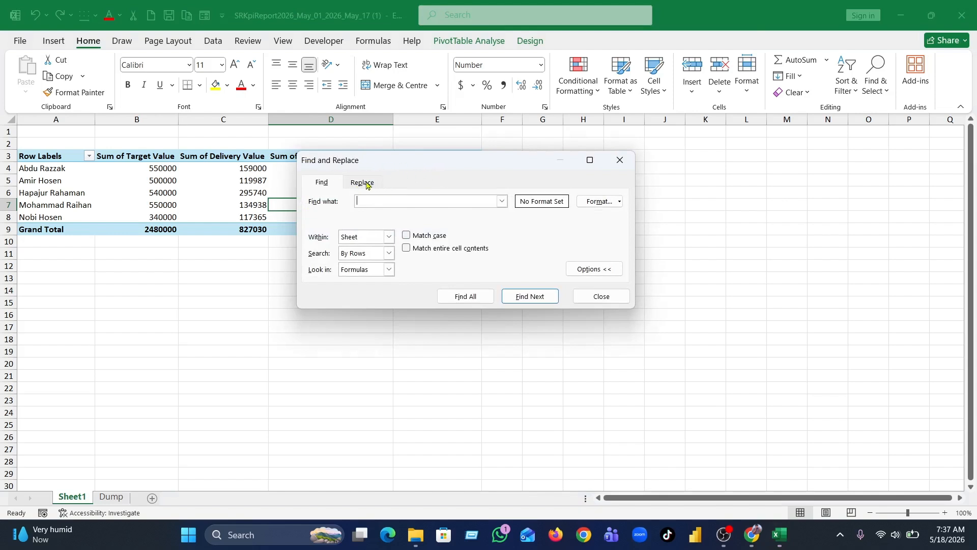
pyautogui.click(368, 185)
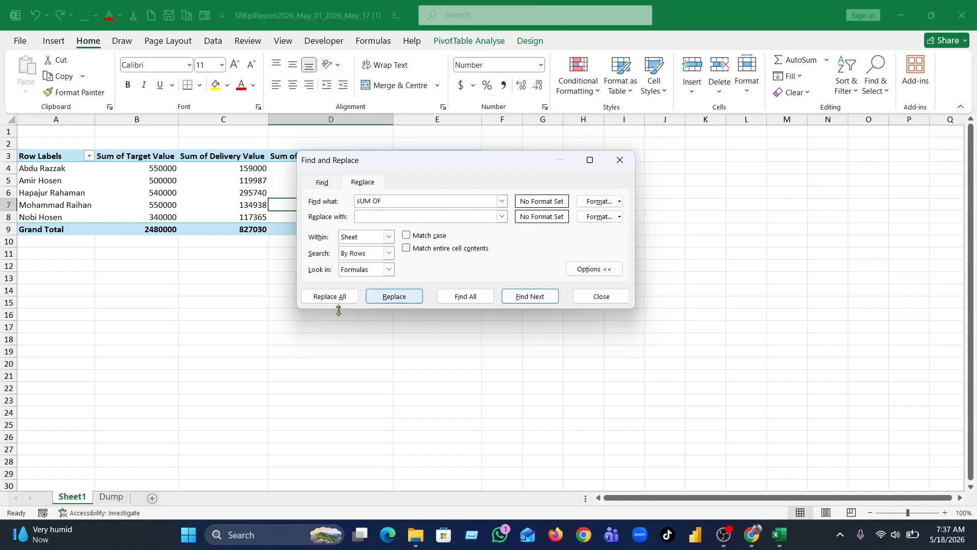
pyautogui.click(321, 300)
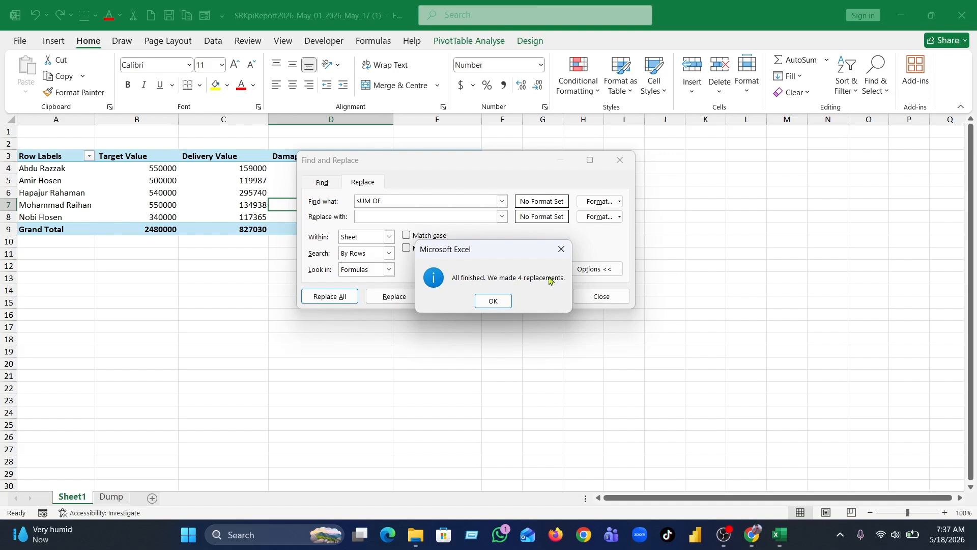
pyautogui.click(493, 301)
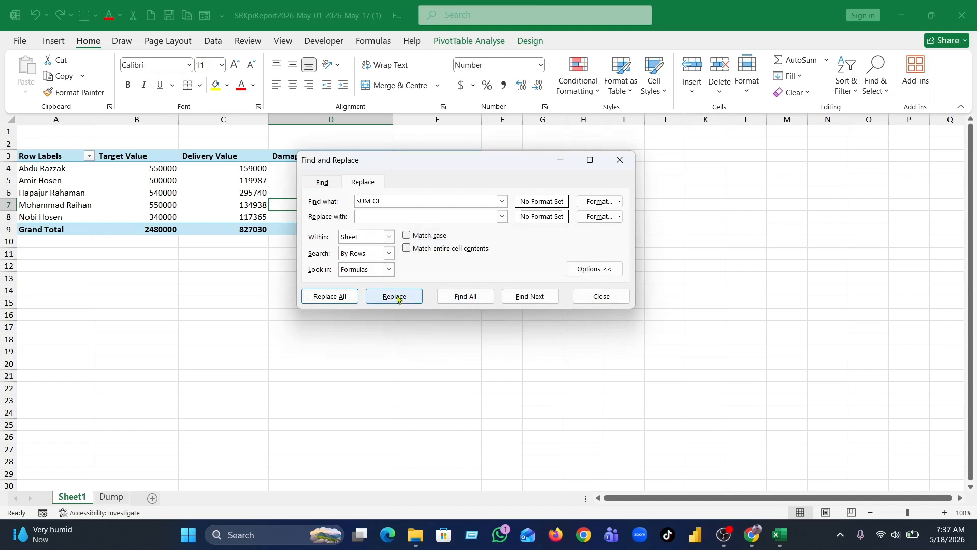
pyautogui.click(621, 168)
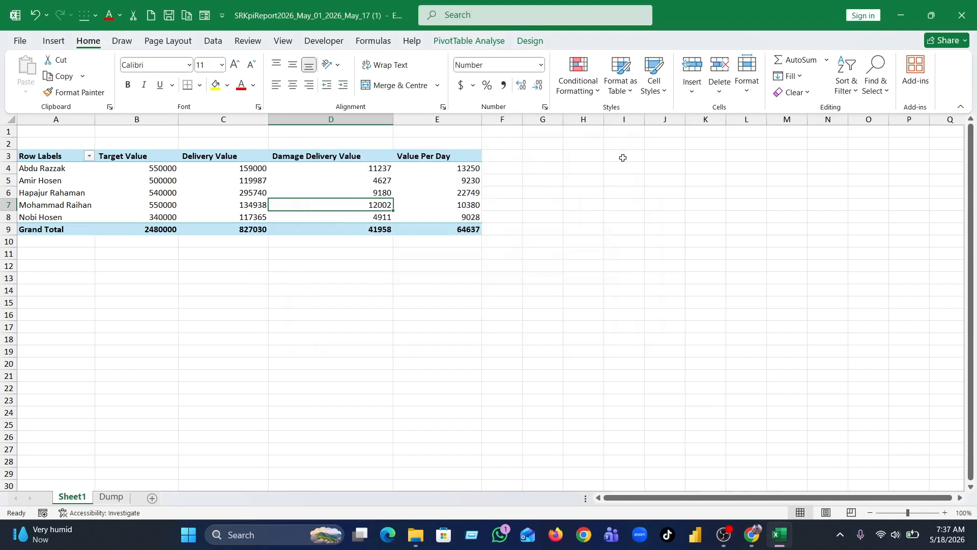
# Show the PivotTable in tabular form
pyautogui.click(578, 251)
pyautogui.click(342, 193)
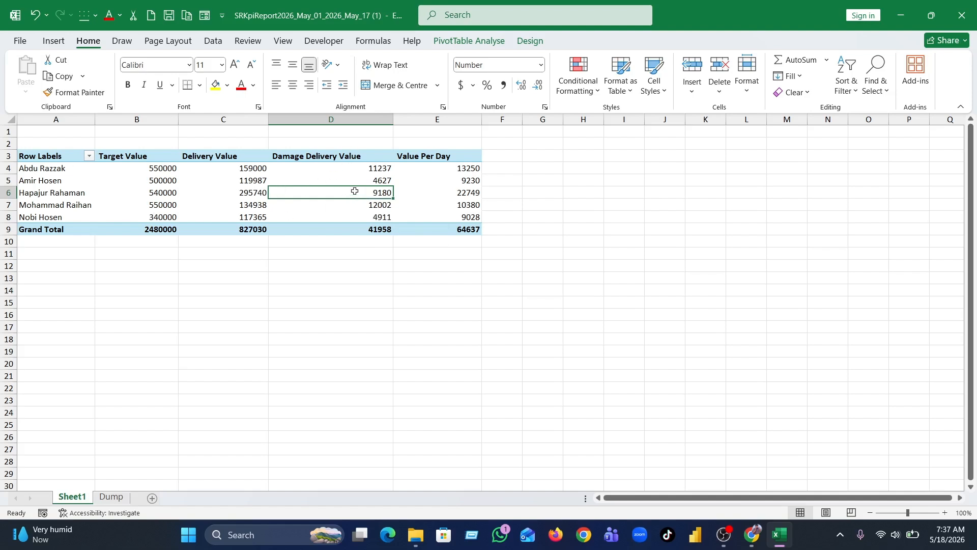
pyautogui.click(530, 41)
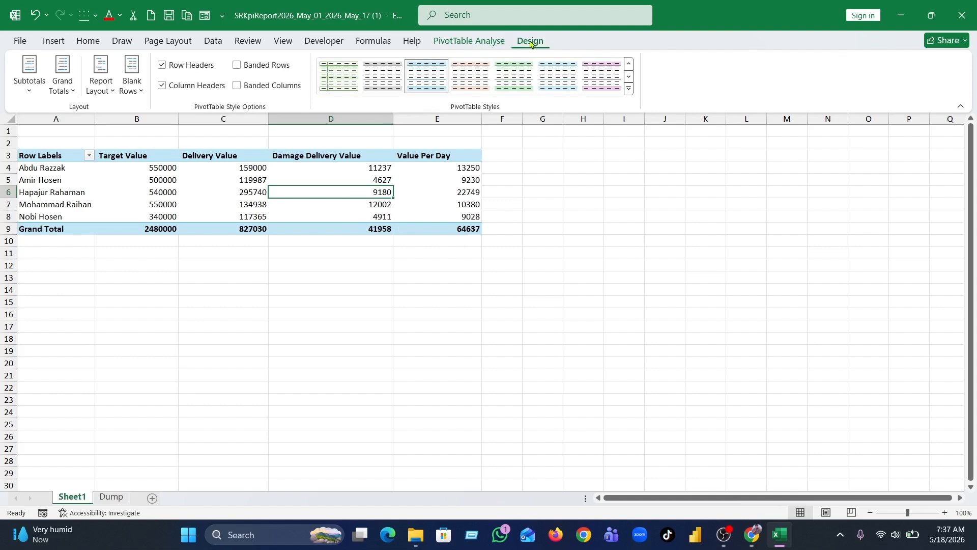
pyautogui.click(101, 76)
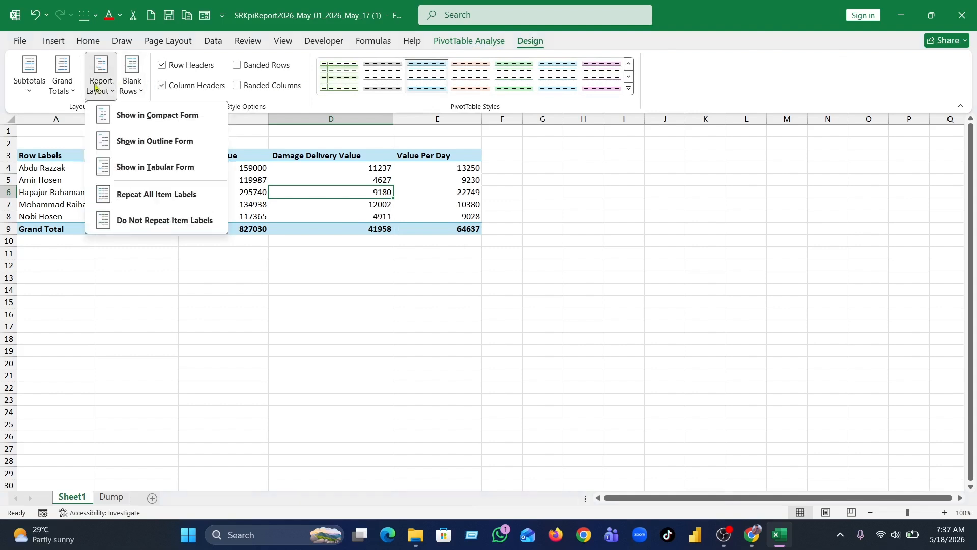
pyautogui.click(175, 171)
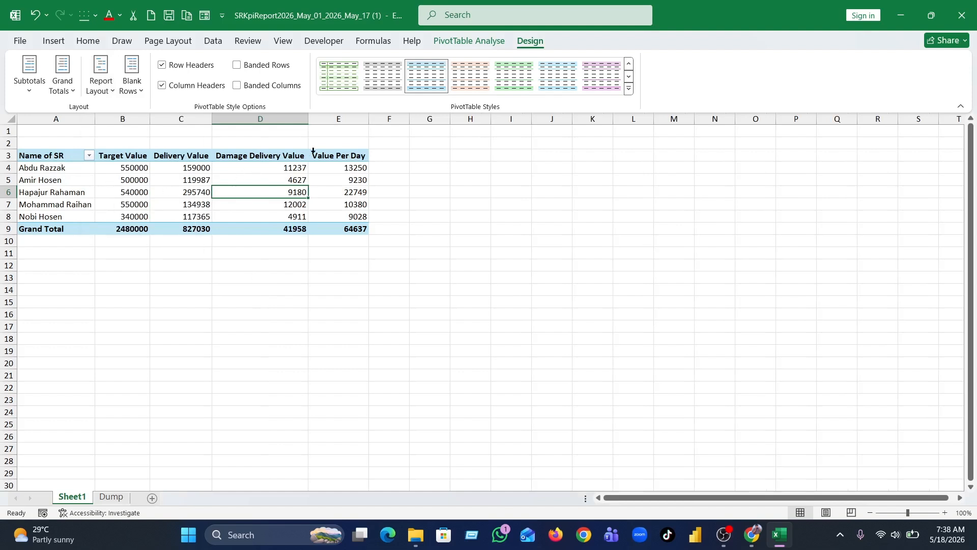
# Compare the PivotTable on Sheet1 with its source table on the Dump sheet and review the PivotTable analysis tools
pyautogui.click(478, 44)
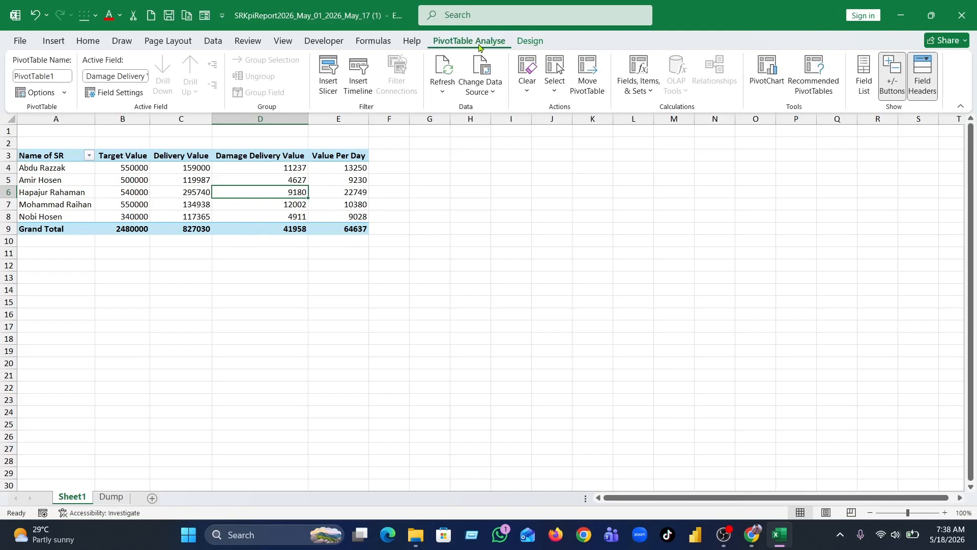
pyautogui.click(194, 201)
pyautogui.click(113, 498)
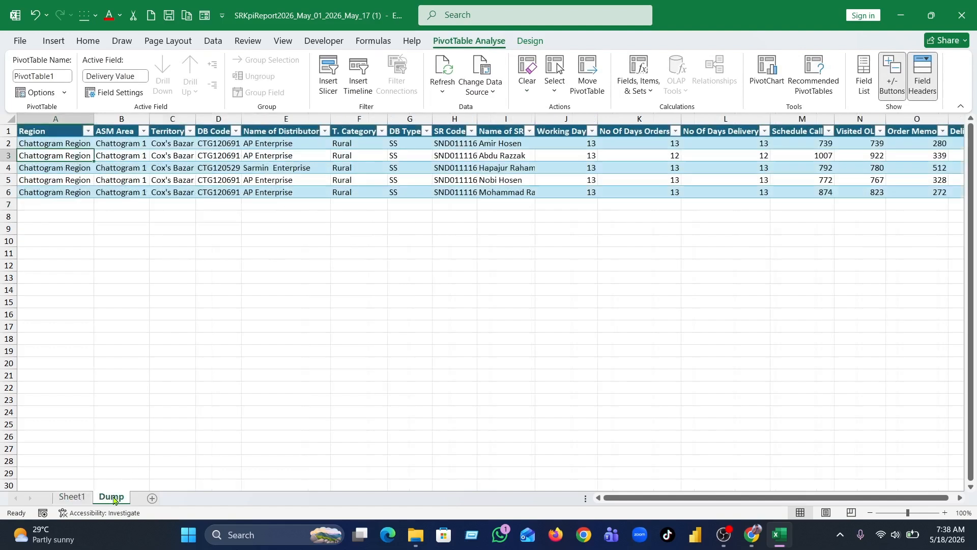
pyautogui.click(71, 497)
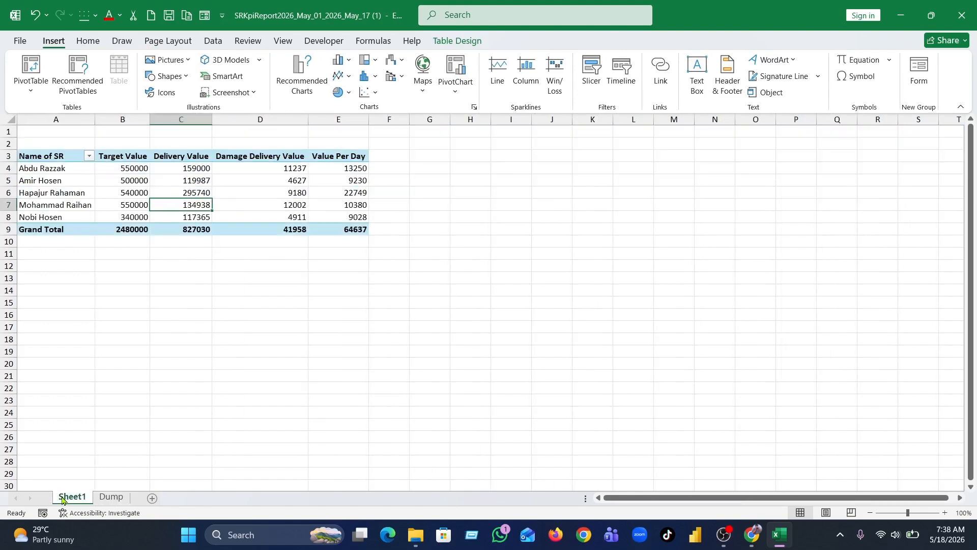
pyautogui.click(239, 209)
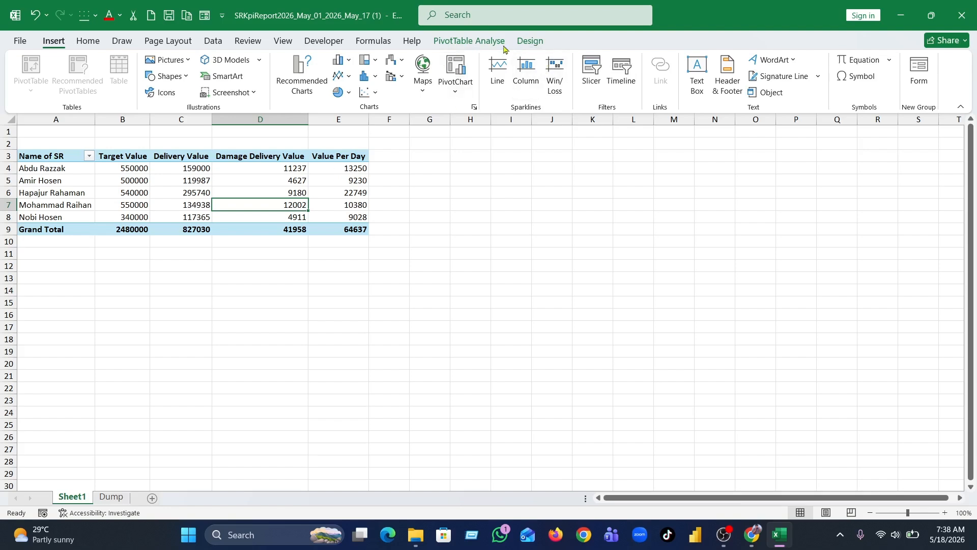
pyautogui.click(473, 41)
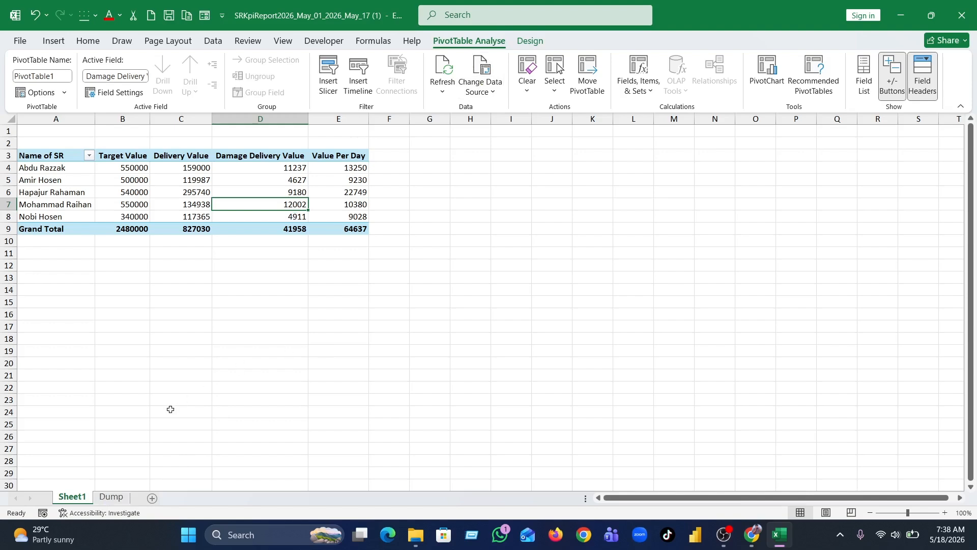
pyautogui.click(110, 497)
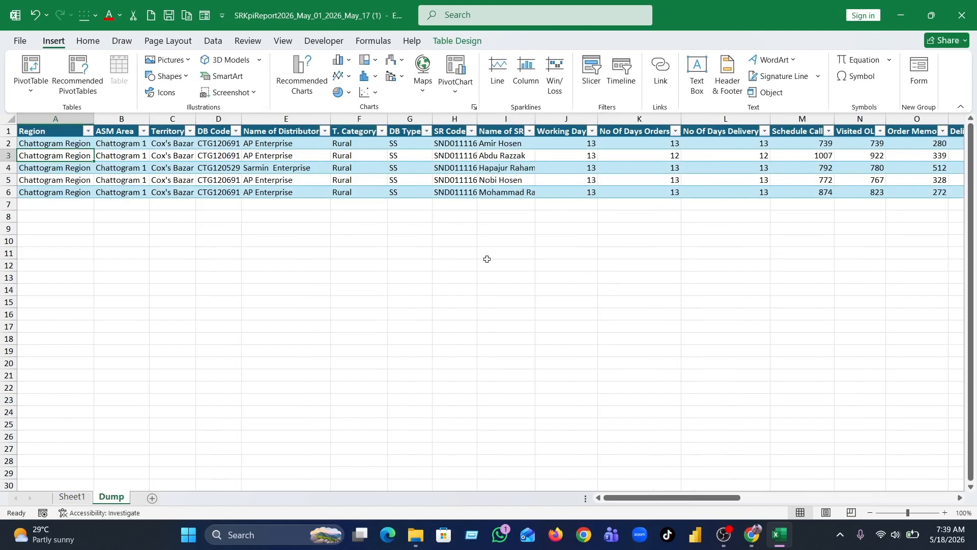
pyautogui.click(72, 497)
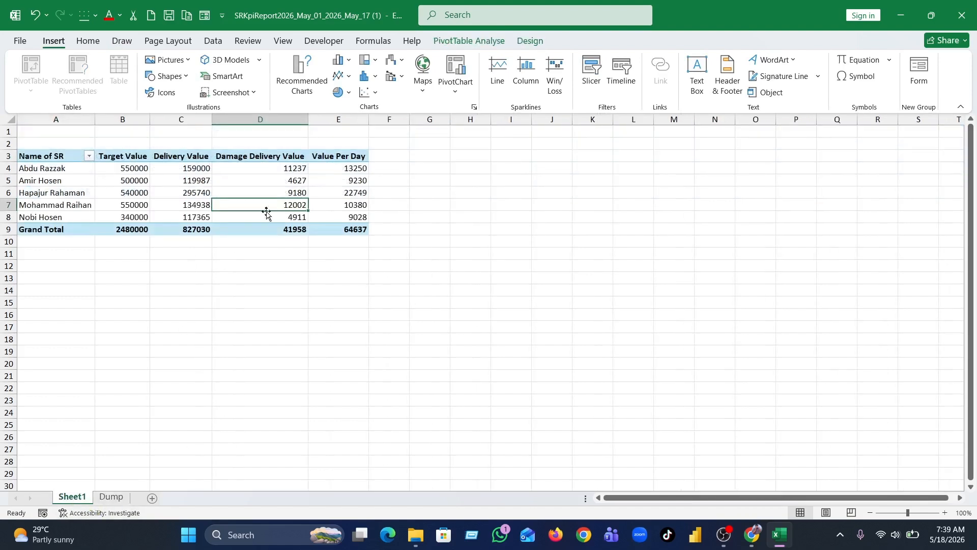
pyautogui.moveTo(334, 190)
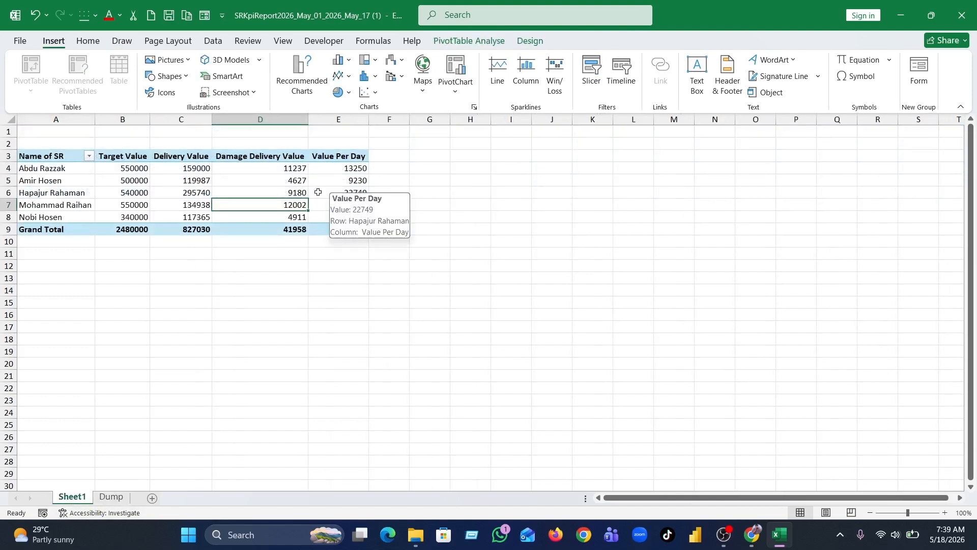
pyautogui.click(281, 189)
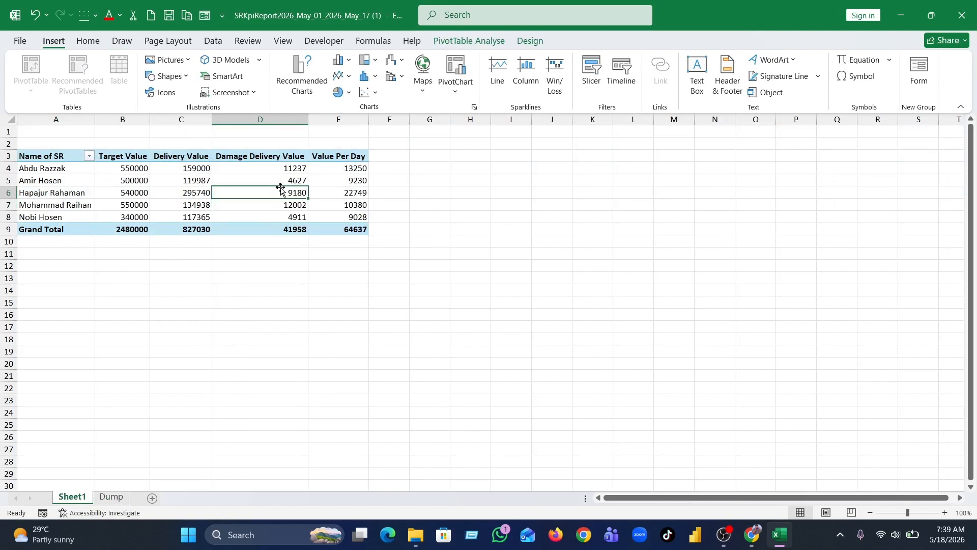
pyautogui.click(118, 497)
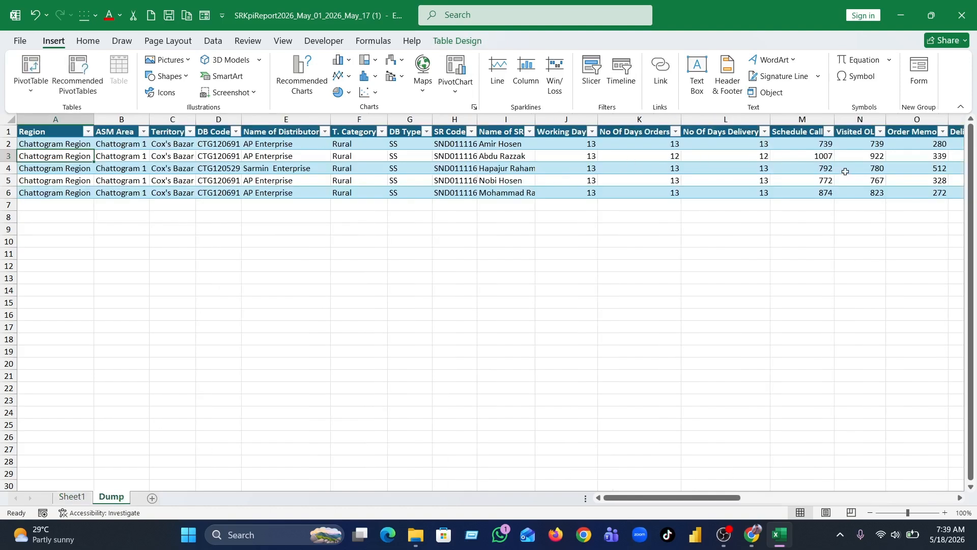
pyautogui.click(72, 497)
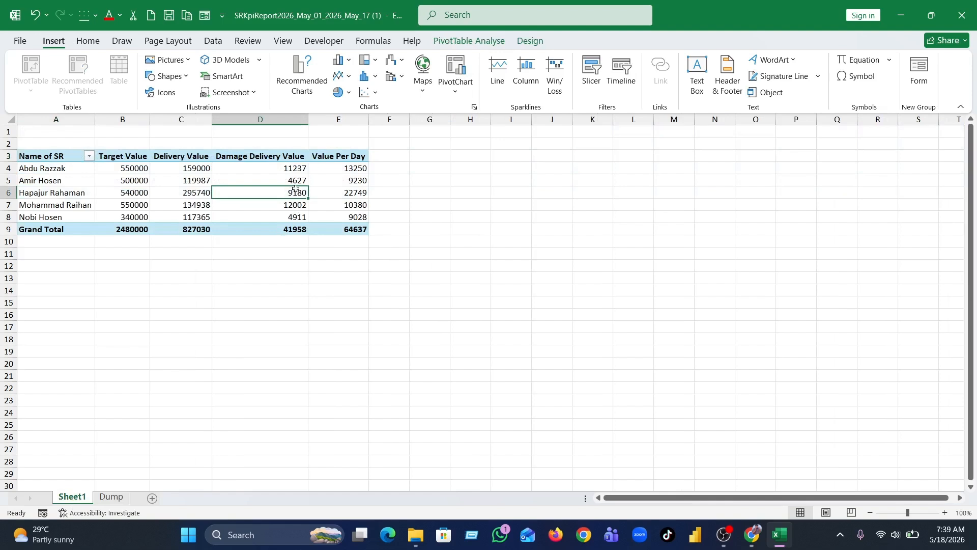
# Insert a 2-D clustered bar PivotChart from the PivotTable and place it beside the table over columns F to M
pyautogui.moveTo(295, 189)
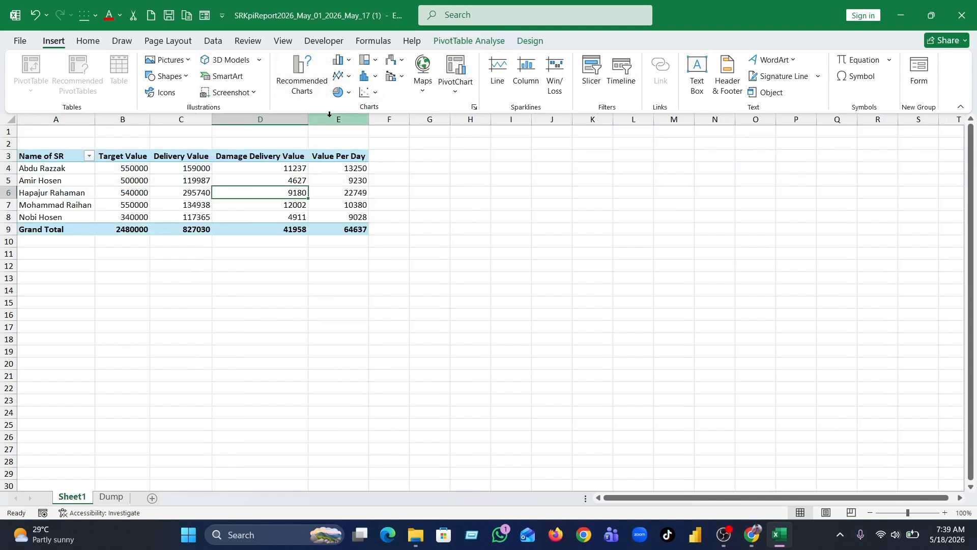
pyautogui.click(348, 64)
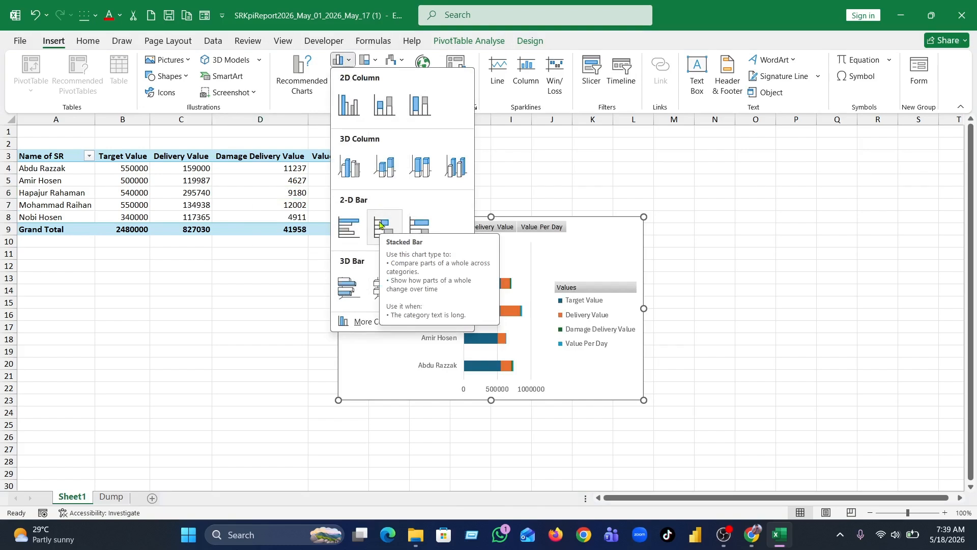
pyautogui.click(346, 227)
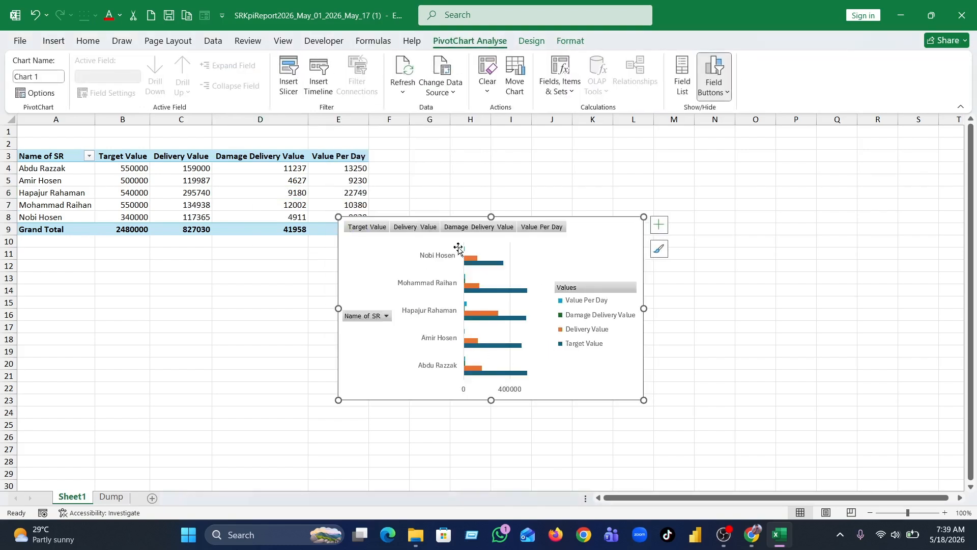
pyautogui.moveTo(540, 252); pyautogui.dragTo(594, 168)
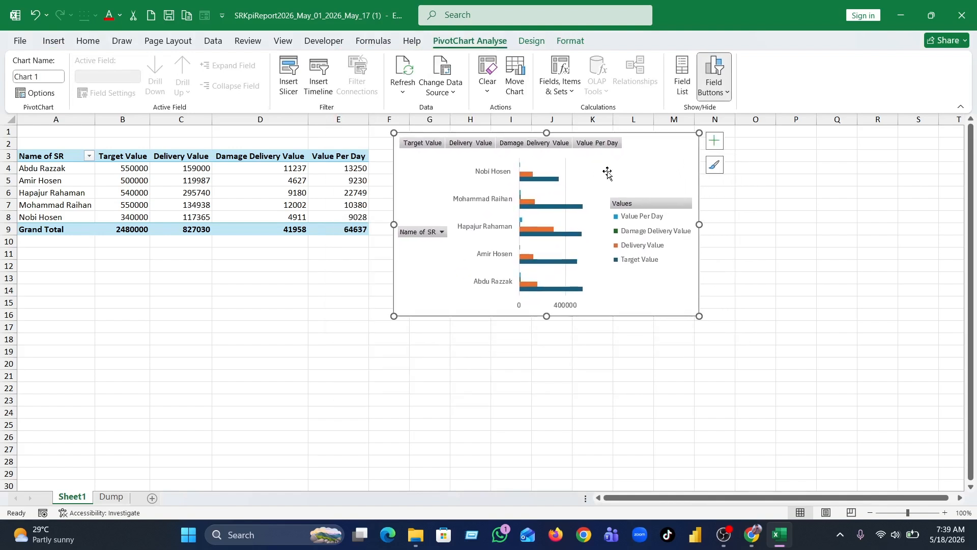
# Add data labels to the bars of the PivotChart
pyautogui.moveTo(542, 209)
pyautogui.moveTo(537, 288)
pyautogui.click(719, 145)
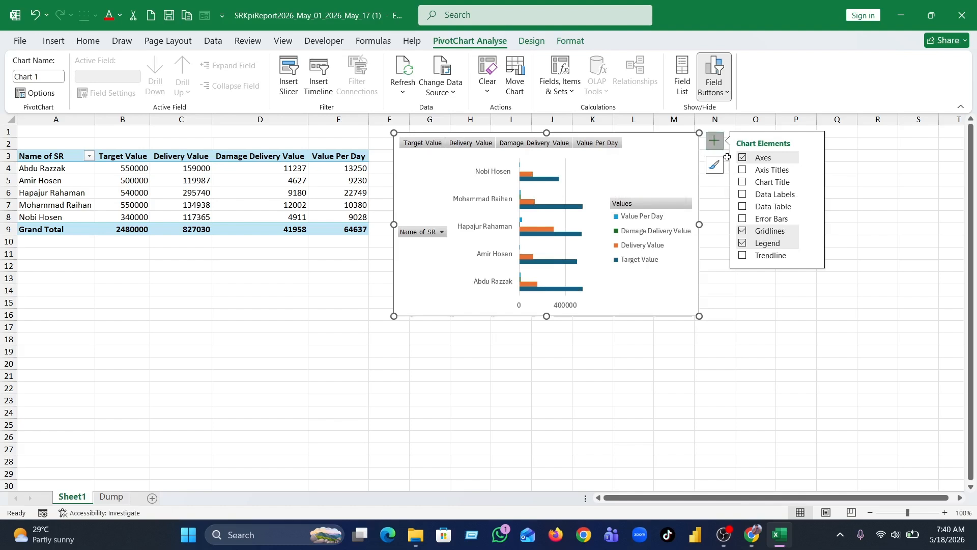
pyautogui.click(743, 195)
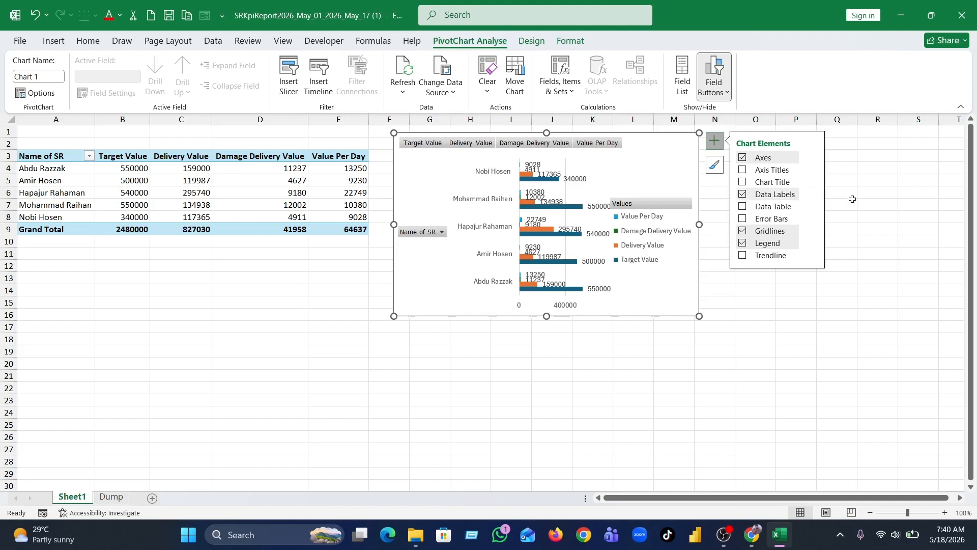
# Enlarge the PivotChart so it extends down to row 27 and across to column R
pyautogui.click(837, 204)
pyautogui.click(626, 163)
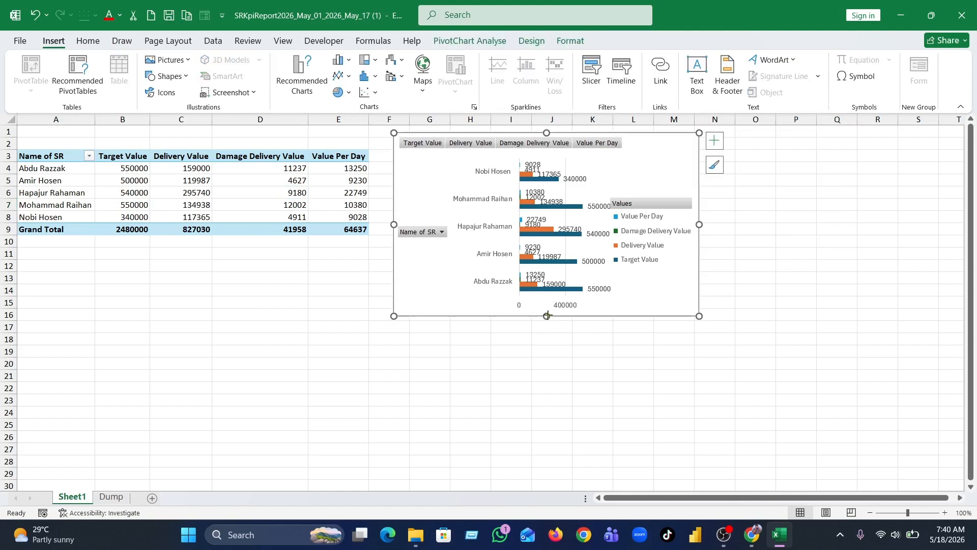
pyautogui.moveTo(547, 316); pyautogui.dragTo(552, 450)
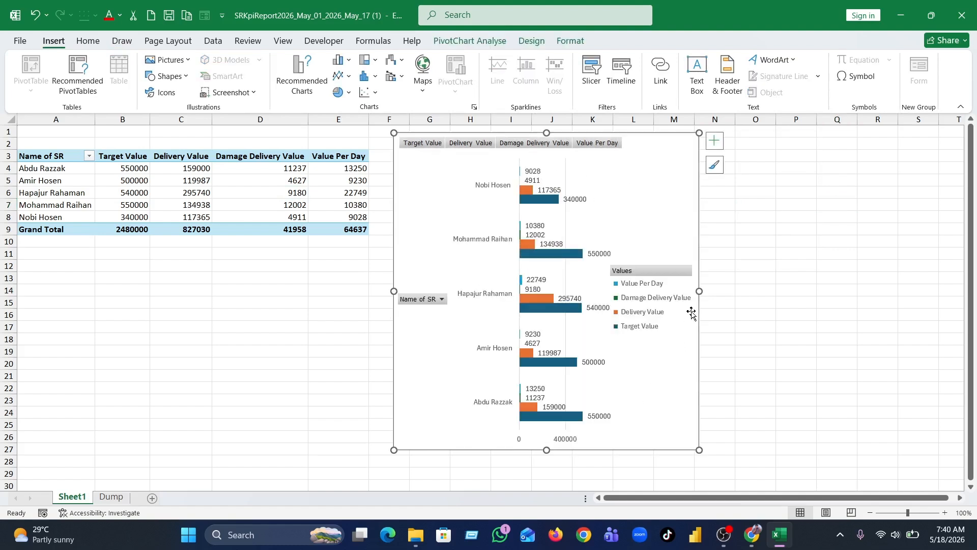
pyautogui.moveTo(699, 291); pyautogui.dragTo(900, 302)
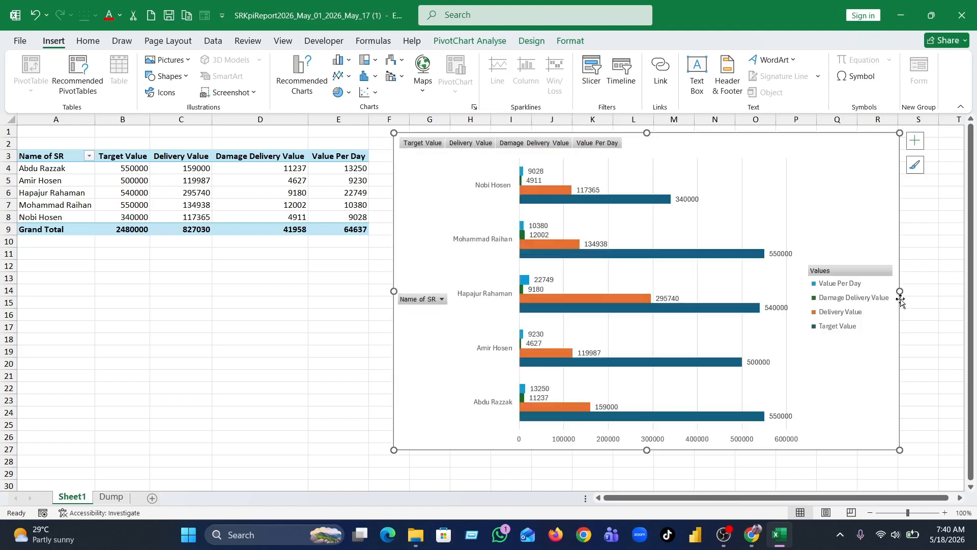
pyautogui.click(736, 217)
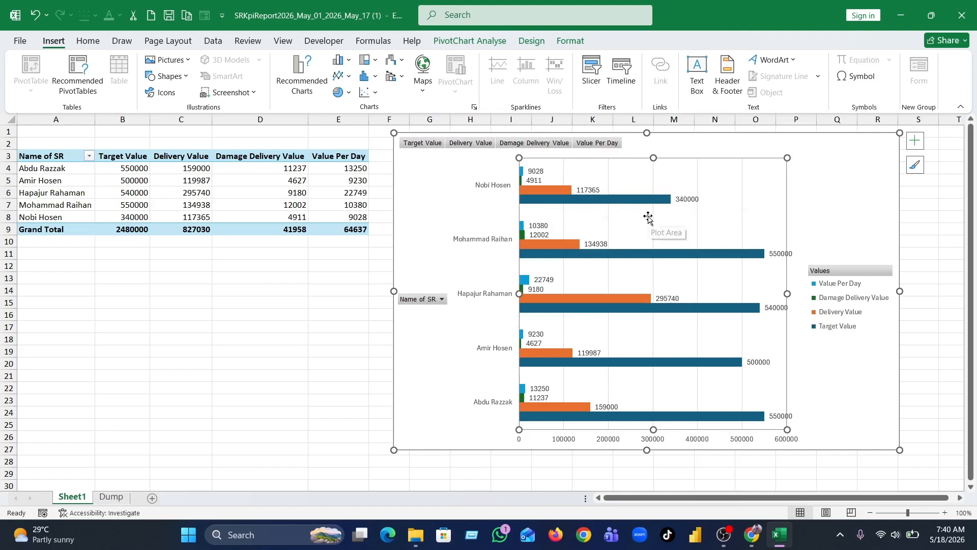
pyautogui.click(279, 298)
pyautogui.click(674, 237)
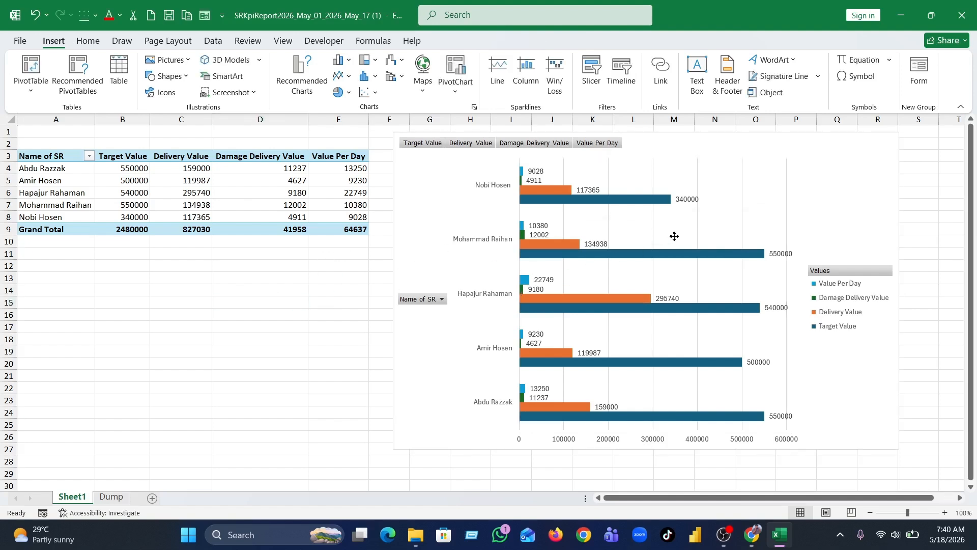
pyautogui.click(436, 246)
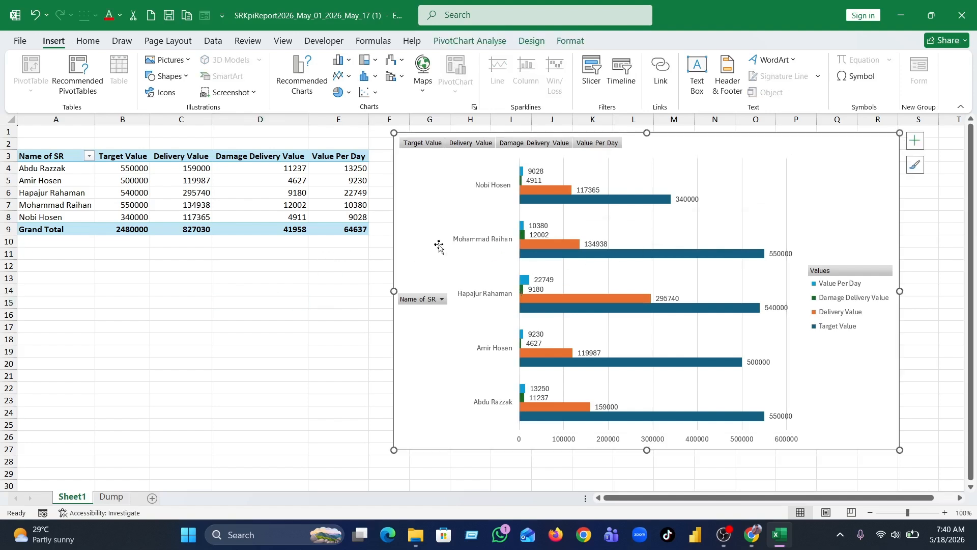
pyautogui.click(259, 305)
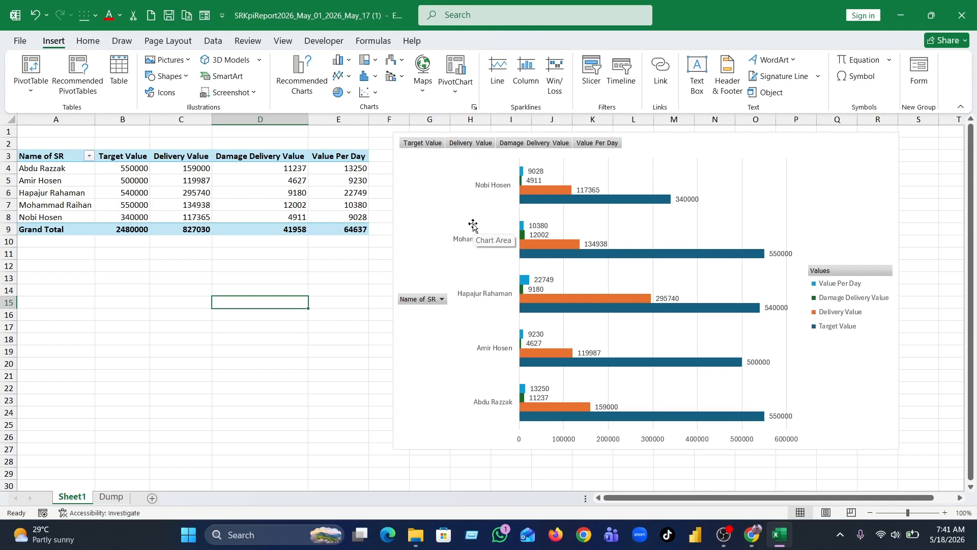
# Insert a slicer for the Name of SR field of the PivotChart
pyautogui.click(449, 205)
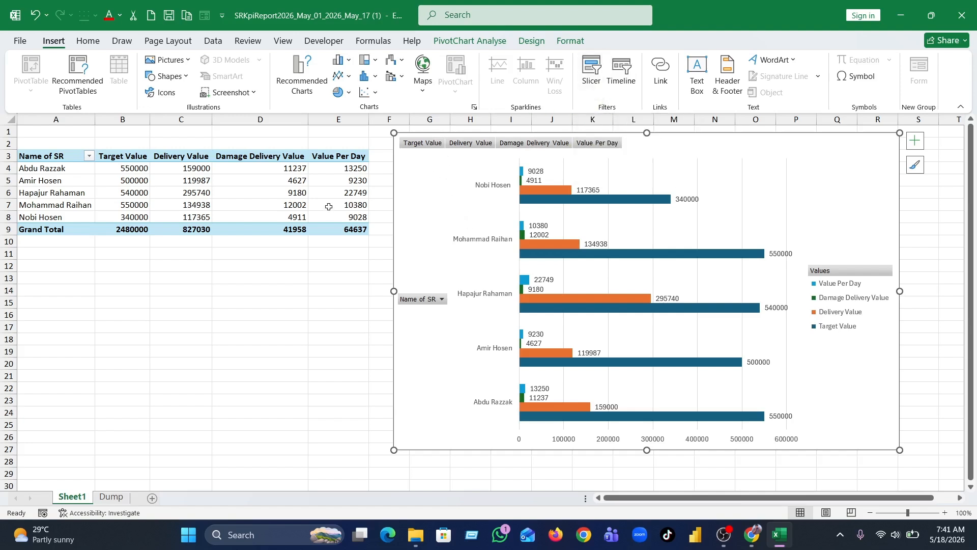
pyautogui.click(593, 75)
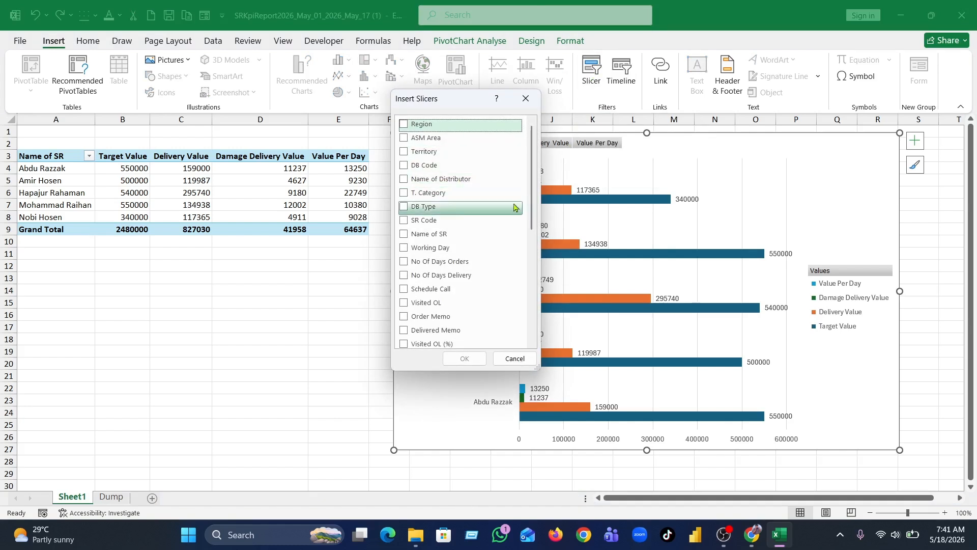
pyautogui.click(405, 236)
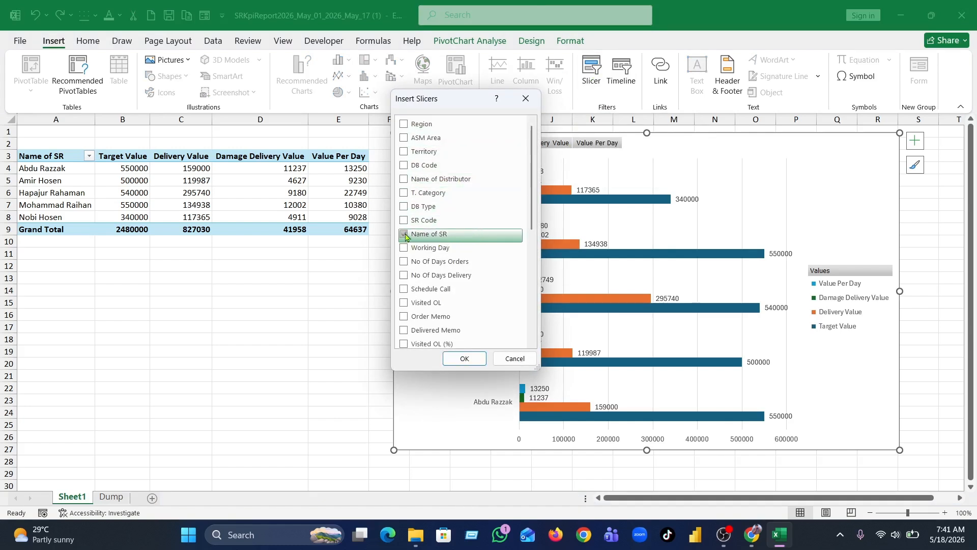
pyautogui.click(465, 359)
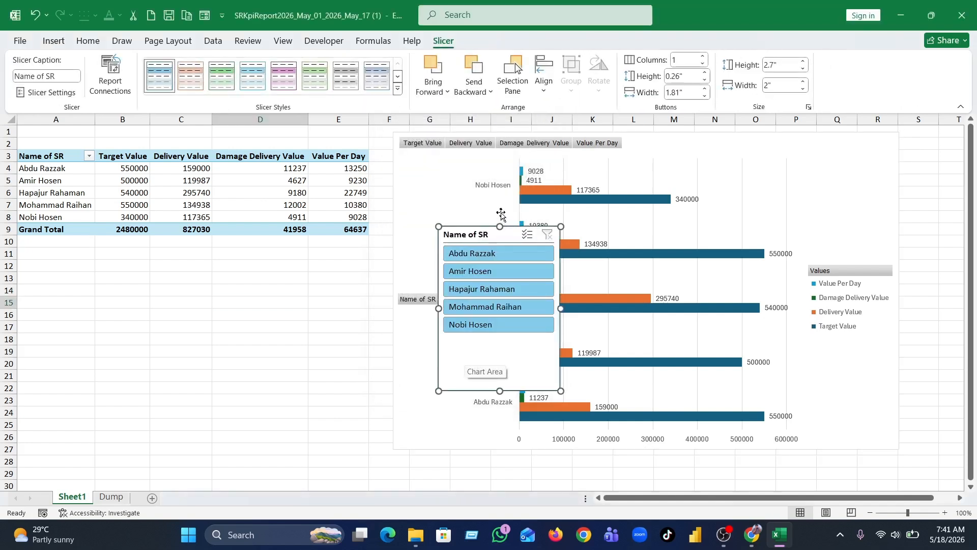
# Filter the report to the first SR with the slicer and place the slicer in the empty area below the PivotTable
pyautogui.click(495, 255)
pyautogui.click(495, 252)
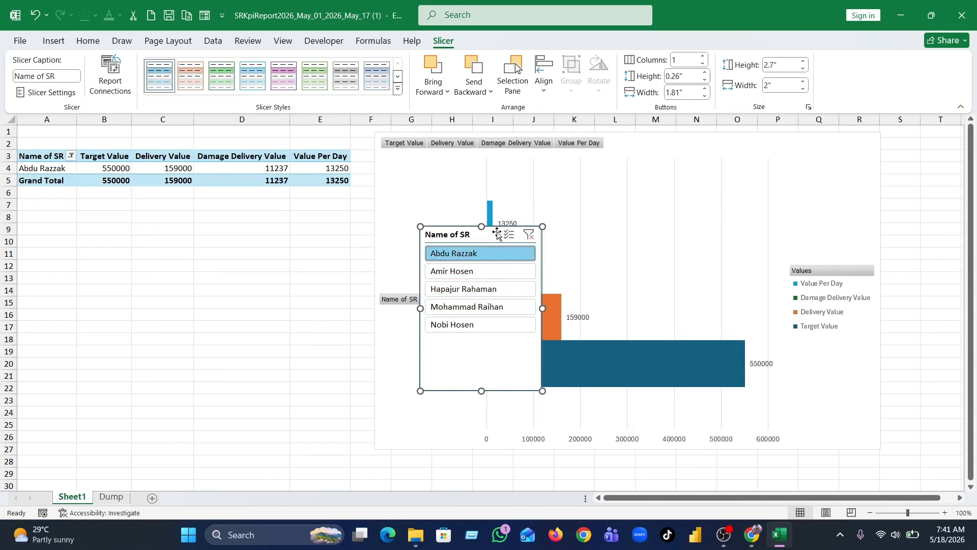
pyautogui.moveTo(478, 236); pyautogui.dragTo(273, 235)
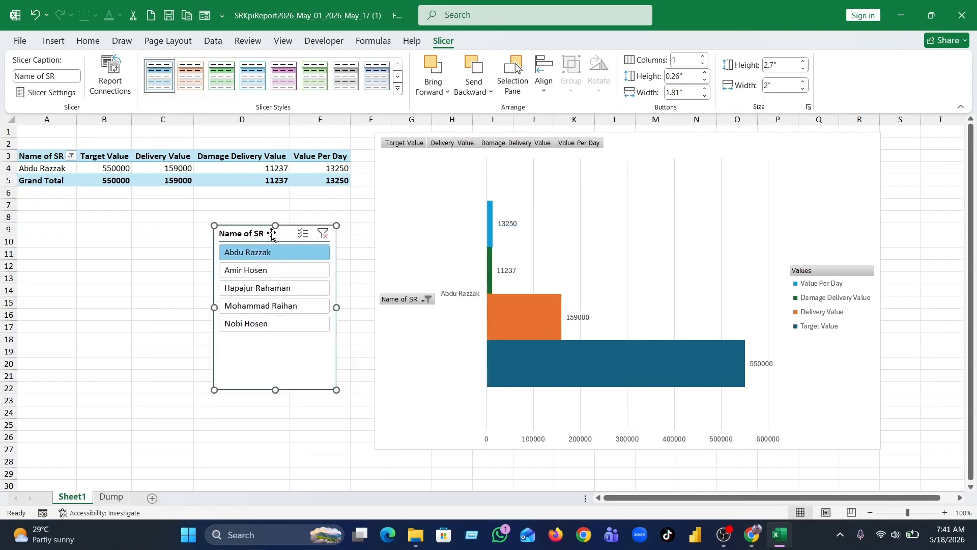
pyautogui.moveTo(548, 345)
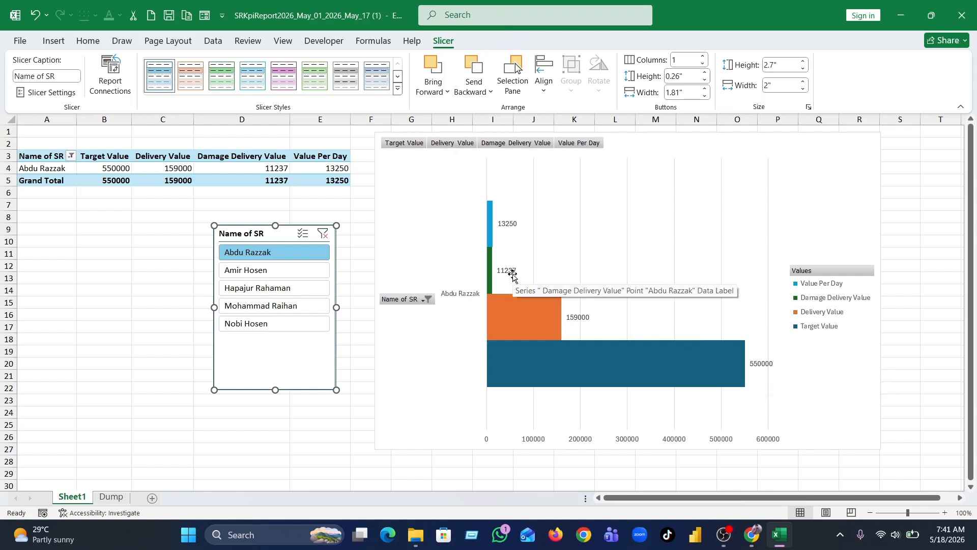
pyautogui.click(502, 227)
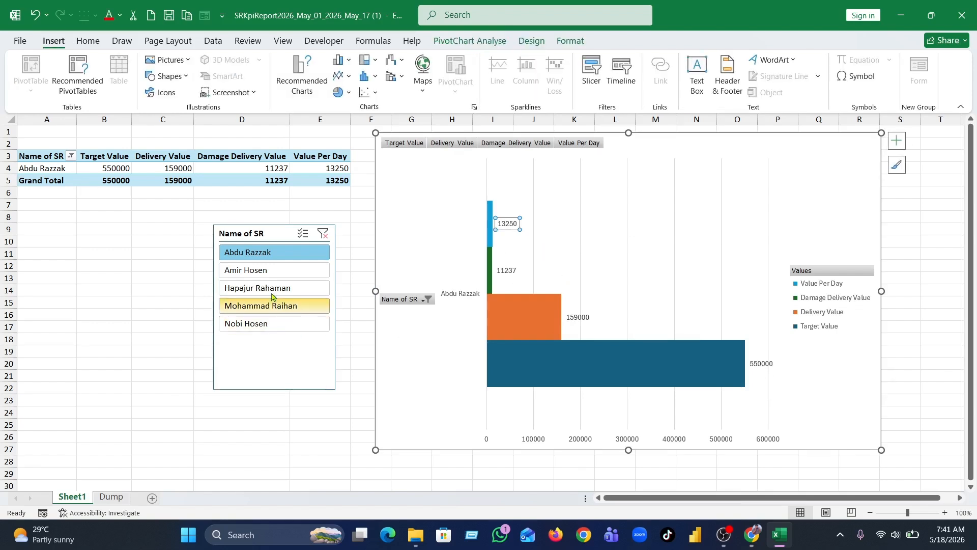
# Filter the PivotTable and PivotChart by each of the other four SRs in turn with the slicer
pyautogui.click(265, 271)
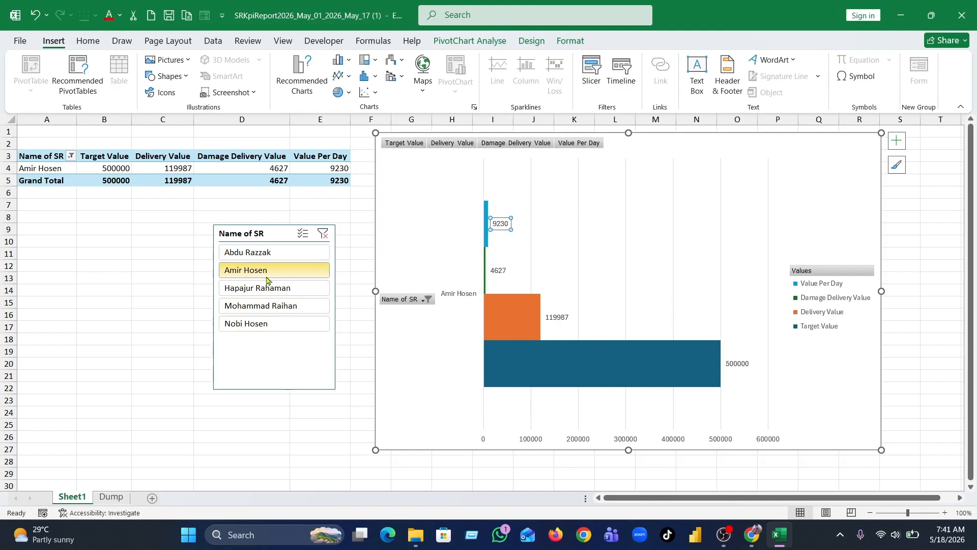
pyautogui.click(266, 286)
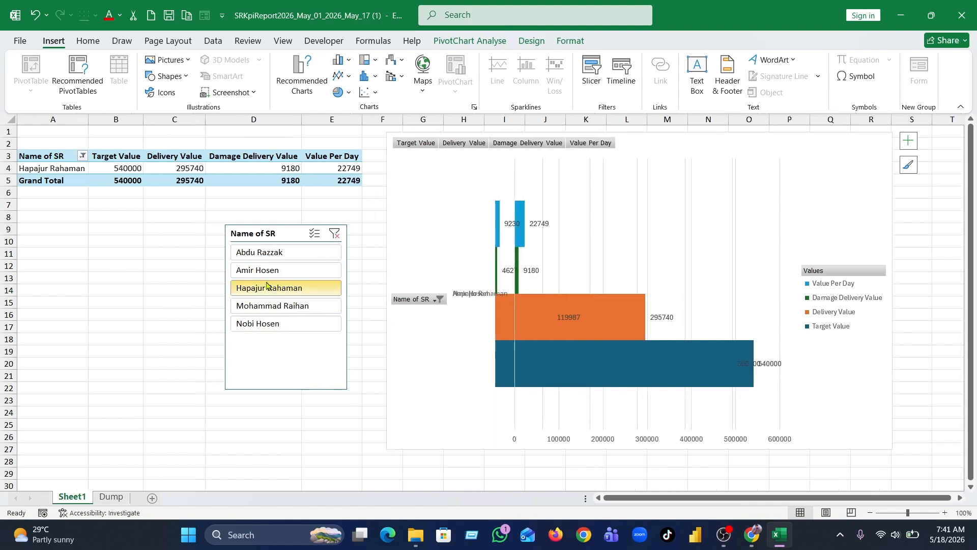
pyautogui.click(286, 310)
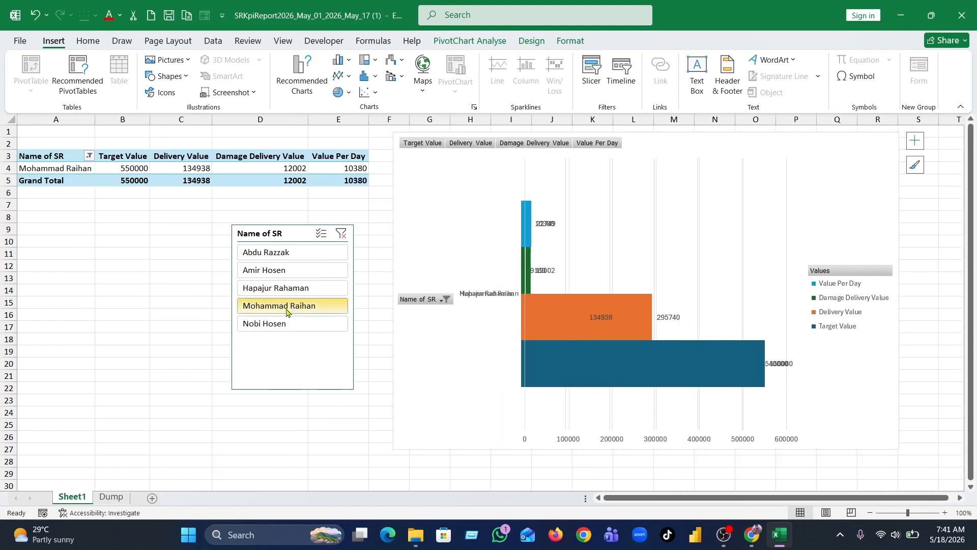
pyautogui.click(301, 327)
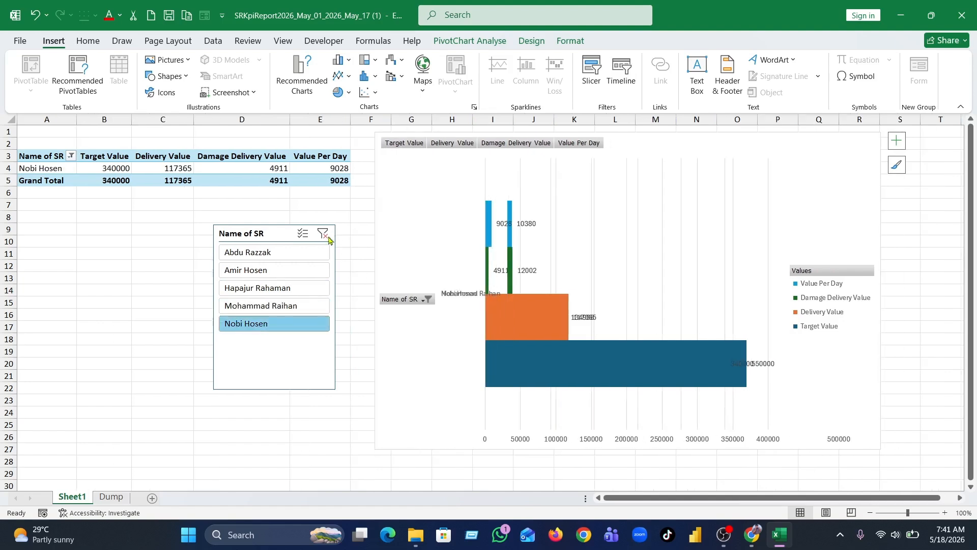
# Clear the slicer's filter and move the slicer further below the PivotTable to about rows 16 to 29
pyautogui.click(322, 234)
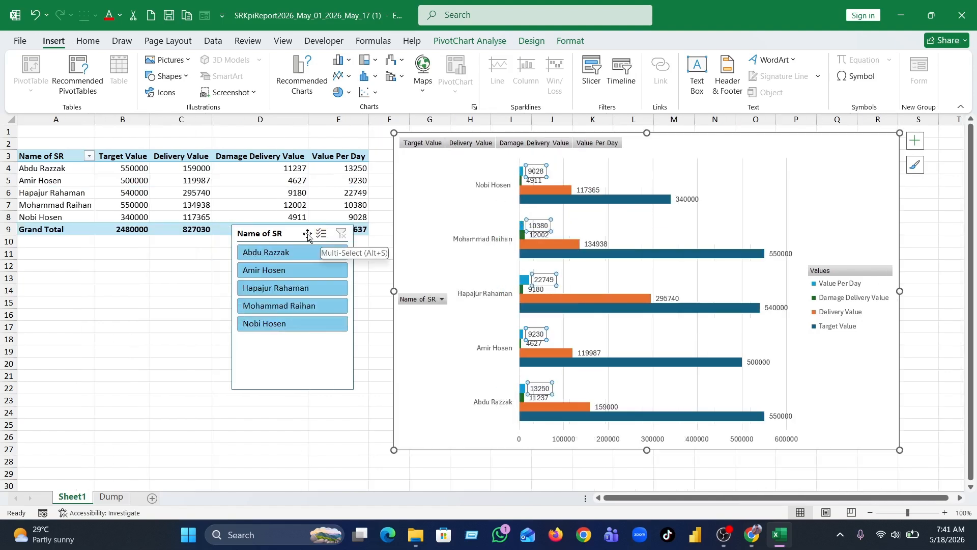
pyautogui.moveTo(294, 235); pyautogui.dragTo(201, 318)
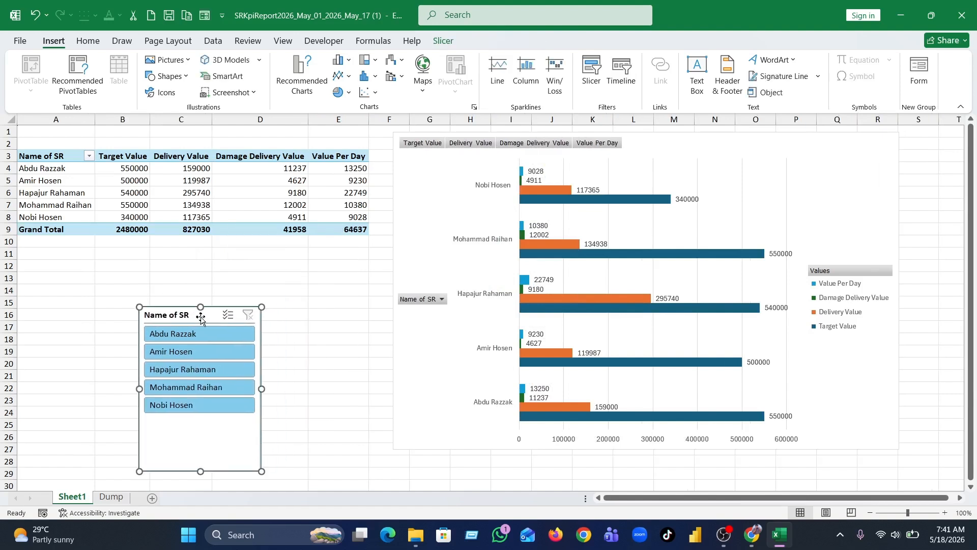
pyautogui.click(320, 290)
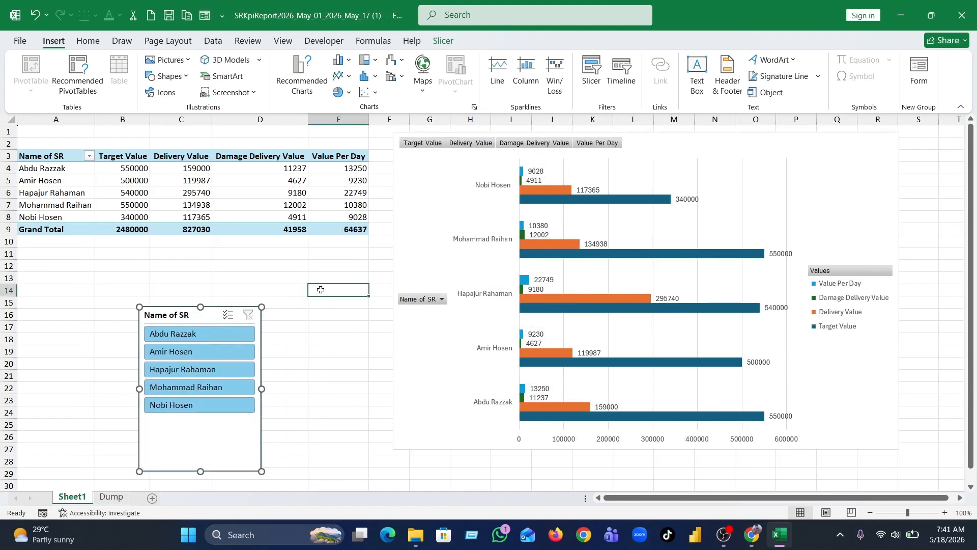
# Apply a Medium PivotTable style with black header and grand total rows and light grey data rows
pyautogui.click(328, 167)
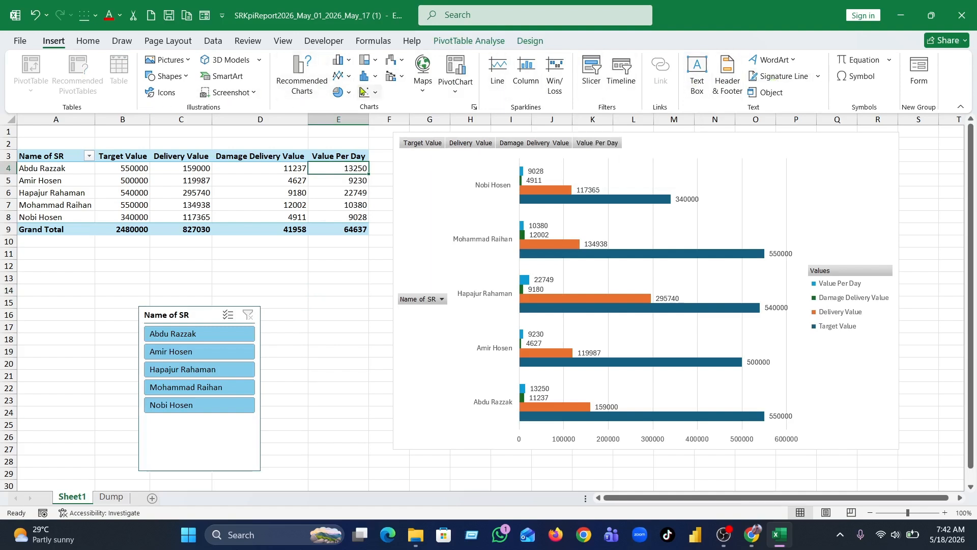
pyautogui.click(530, 42)
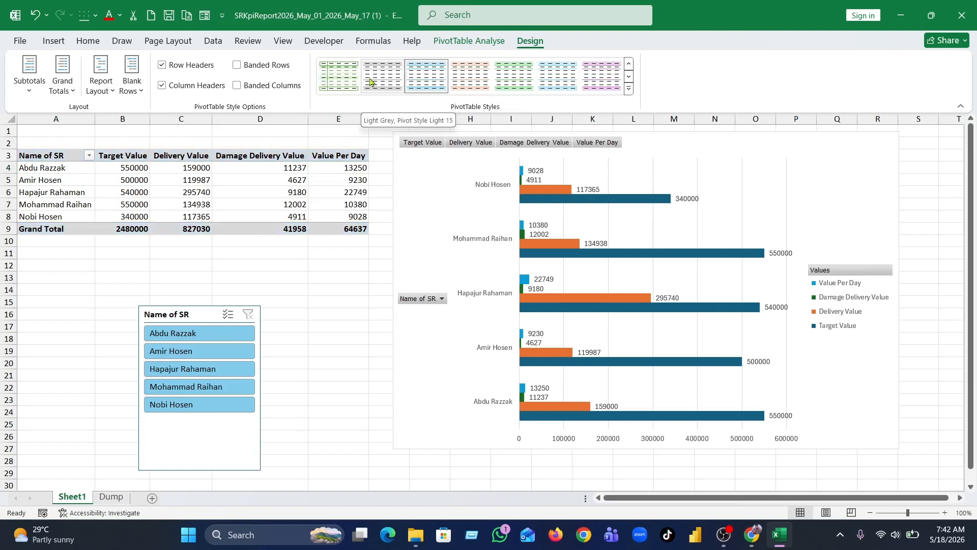
pyautogui.click(629, 90)
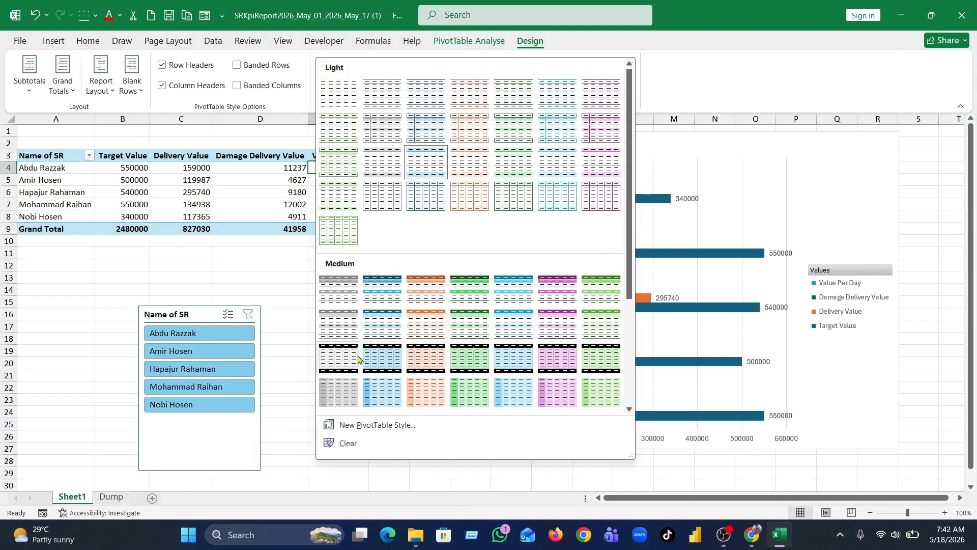
pyautogui.click(338, 358)
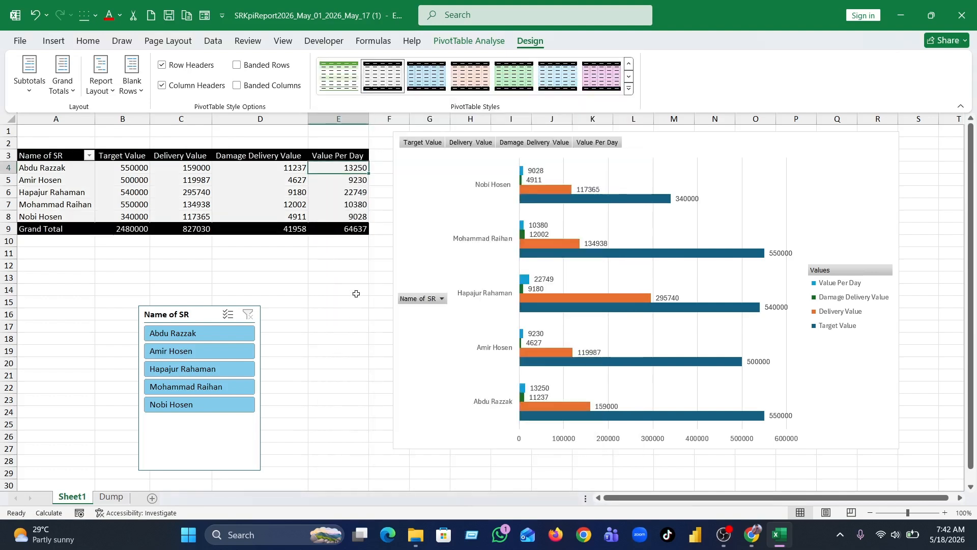
pyautogui.click(348, 264)
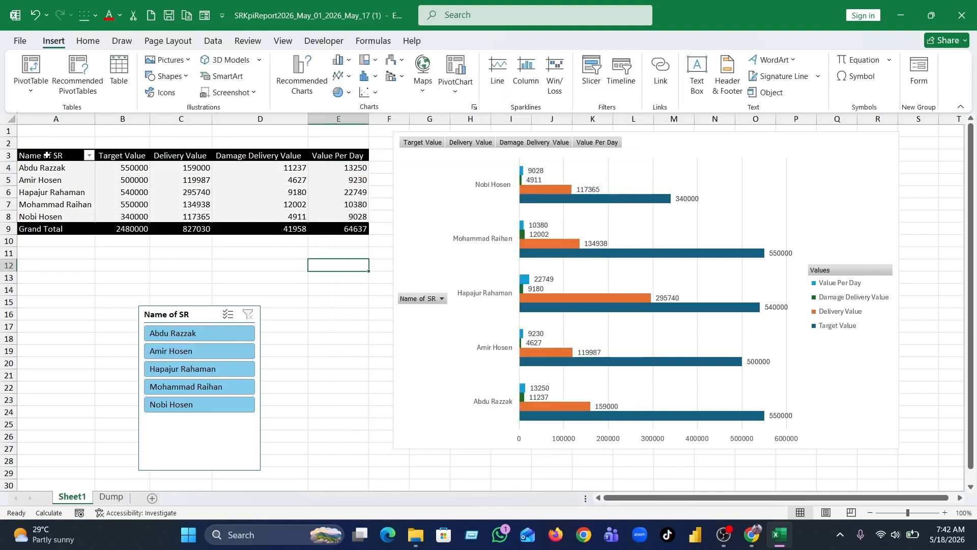
# Add all borders to the whole PivotTable, A3:E9
pyautogui.moveTo(47, 154); pyautogui.dragTo(355, 227)
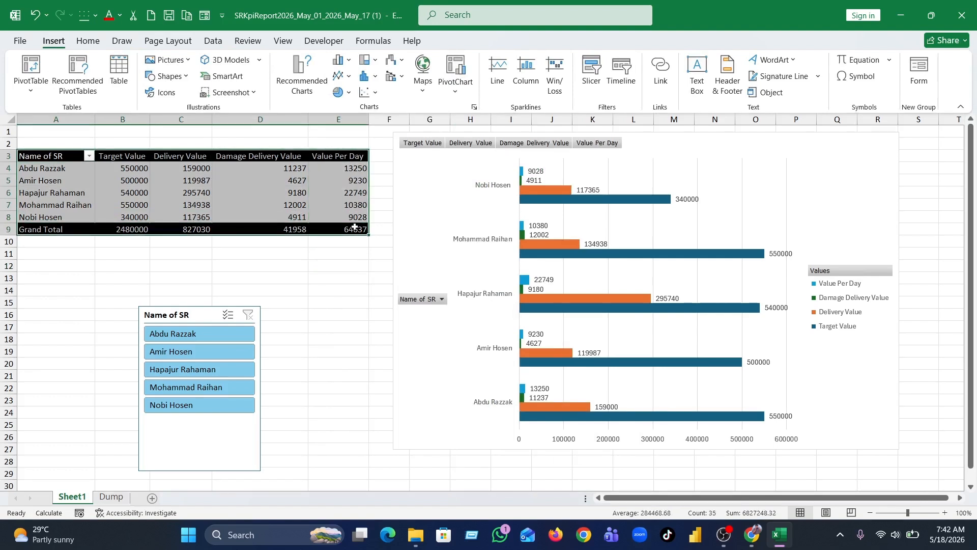
pyautogui.click(87, 41)
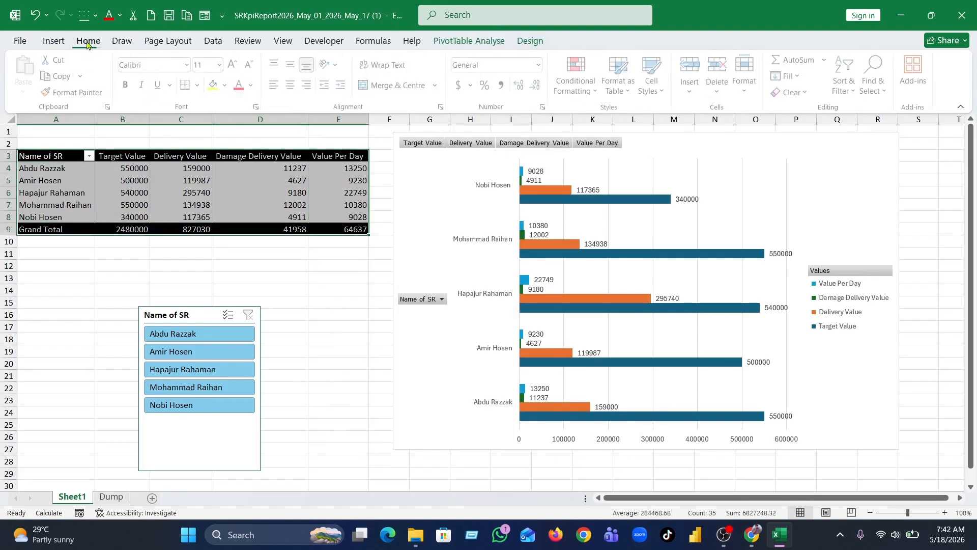
pyautogui.click(200, 85)
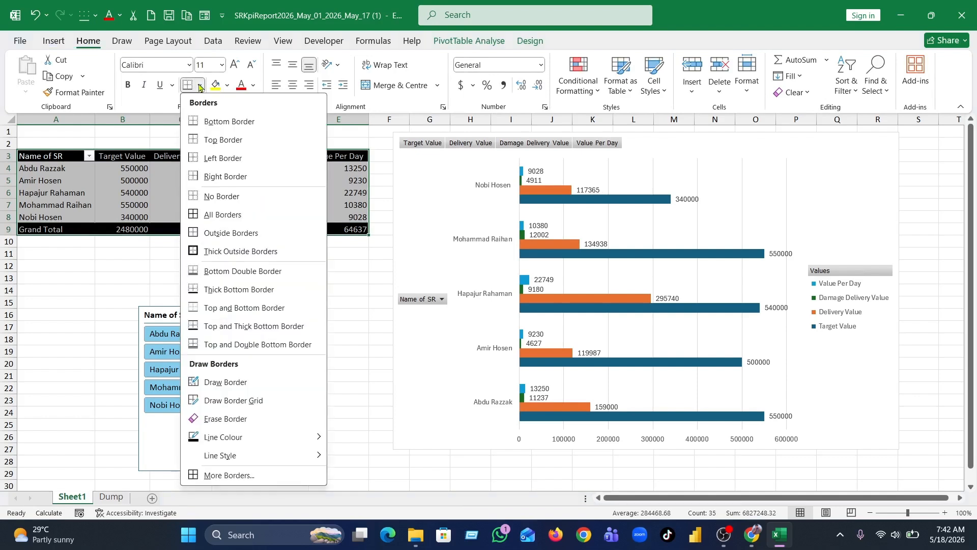
pyautogui.click(222, 214)
pyautogui.click(335, 286)
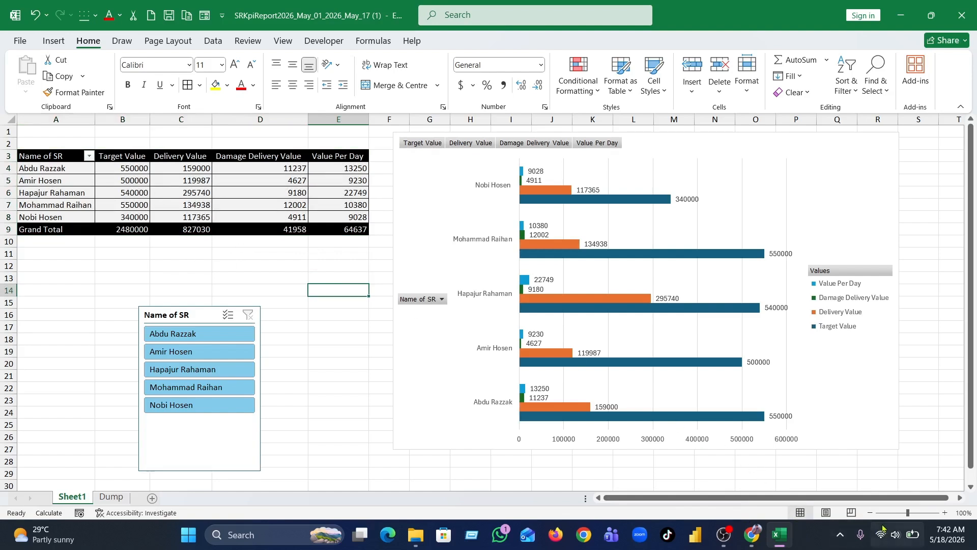
# Capture the PivotTable area as a Lightshot screenshot and copy it to the clipboard
pyautogui.click(842, 535)
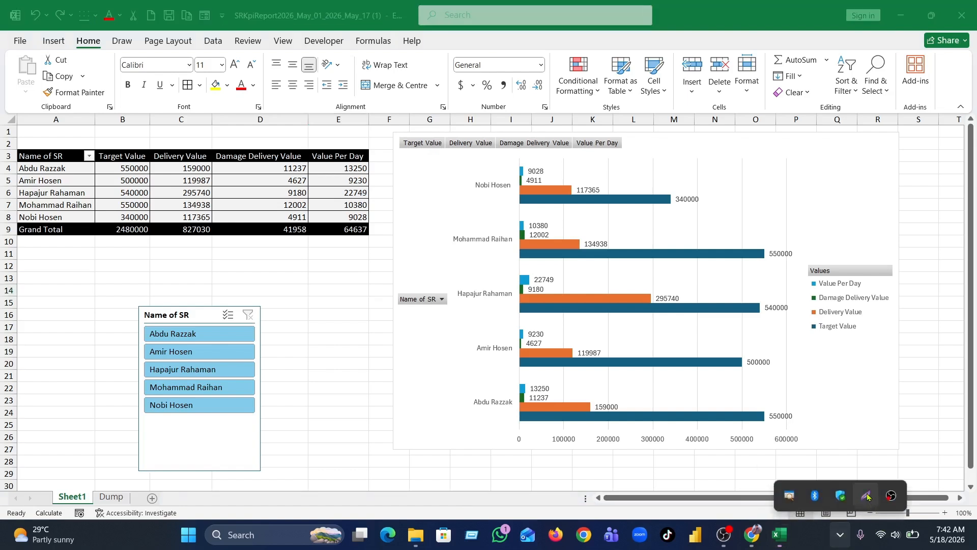
pyautogui.click(867, 496)
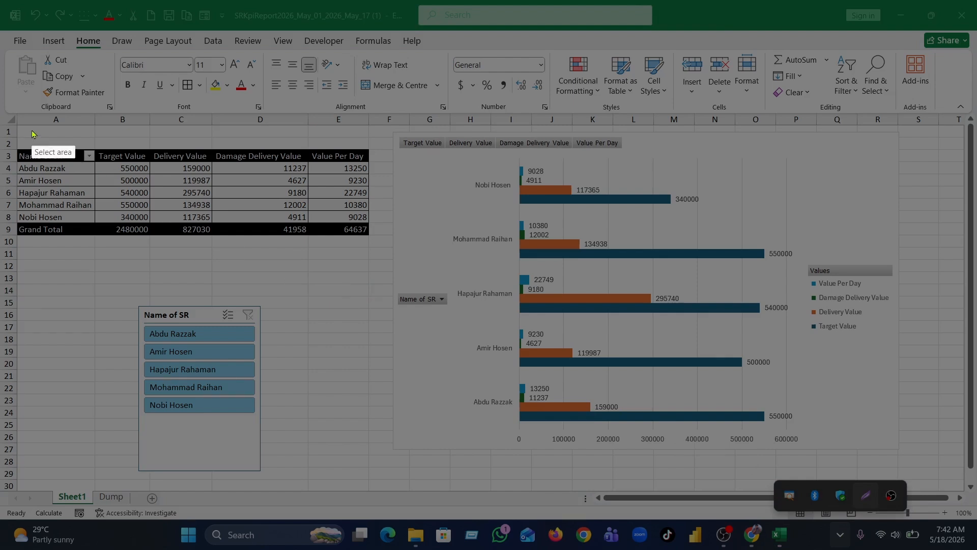
pyautogui.moveTo(16, 145)
pyautogui.mouseDown()
pyautogui.moveTo(289, 243)
pyautogui.moveTo(373, 240)
pyautogui.mouseUp()
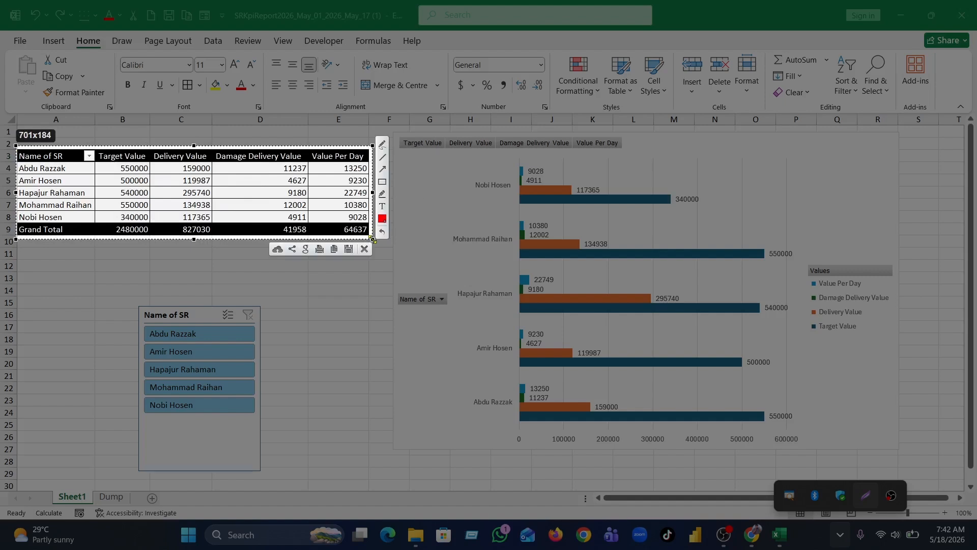
pyautogui.hotkey('ctrl', 'c')
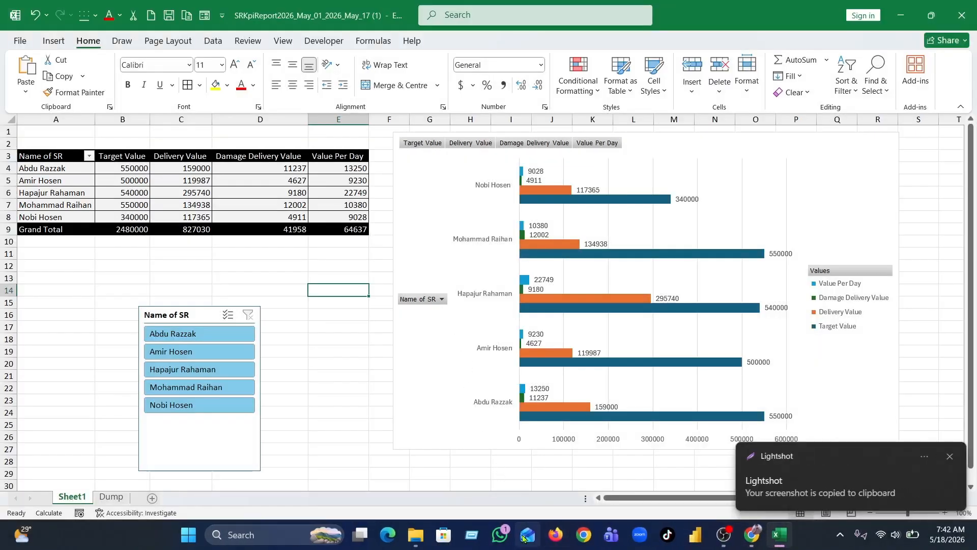
# Switch to WhatsApp
pyautogui.click(506, 534)
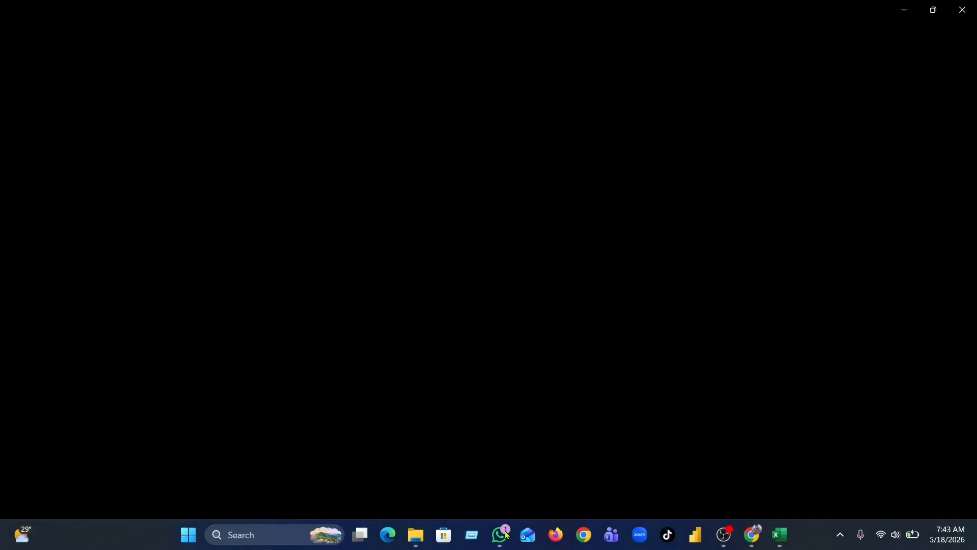
pyautogui.click(505, 535)
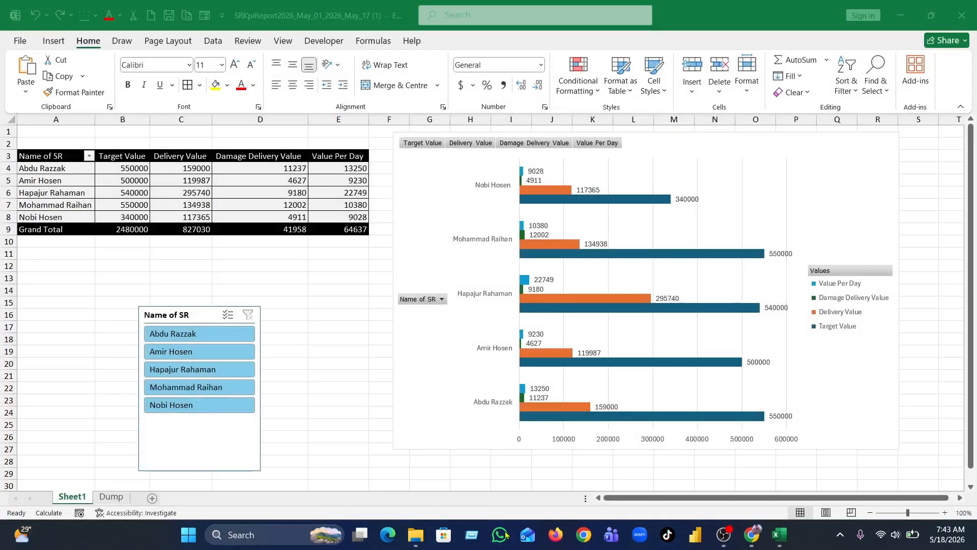
pyautogui.click(505, 535)
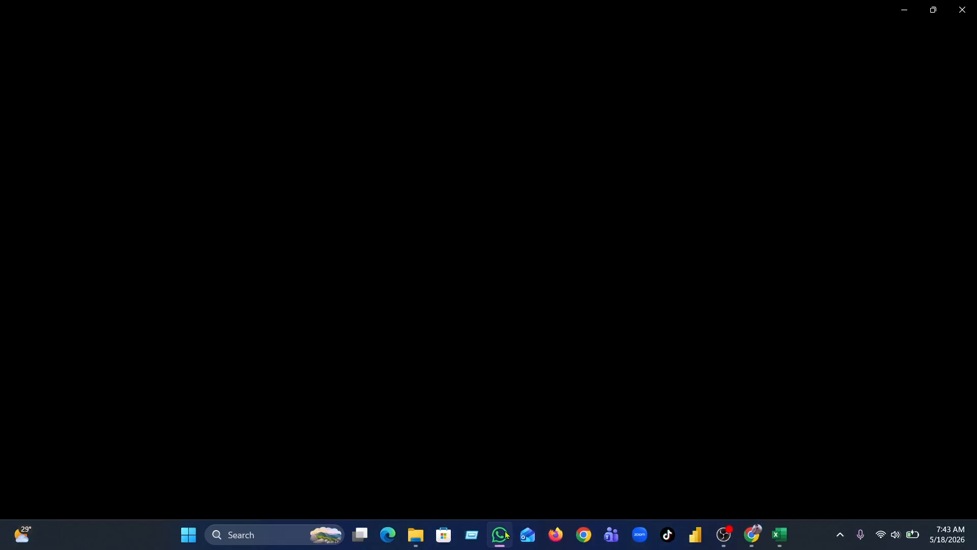